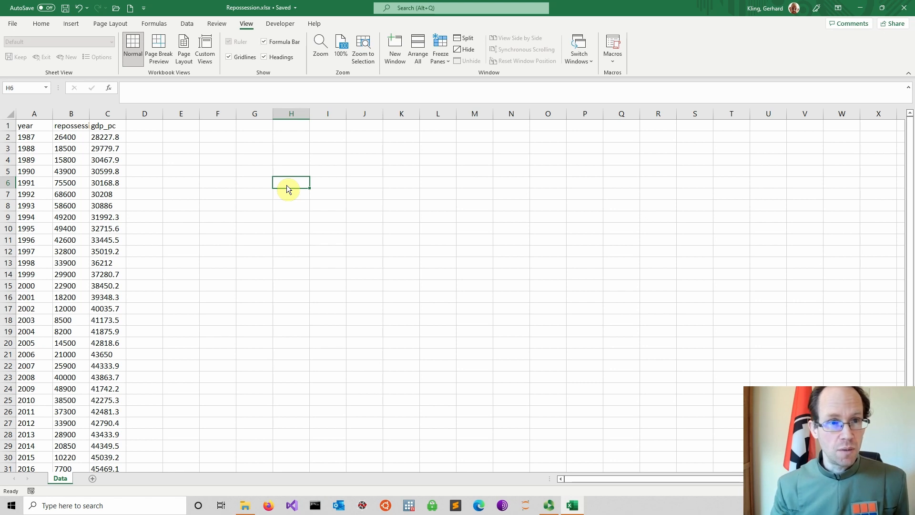
# Step: Enable the Analysis ToolPak add-in in the Excel add-ins options
pyautogui.click(187, 25)
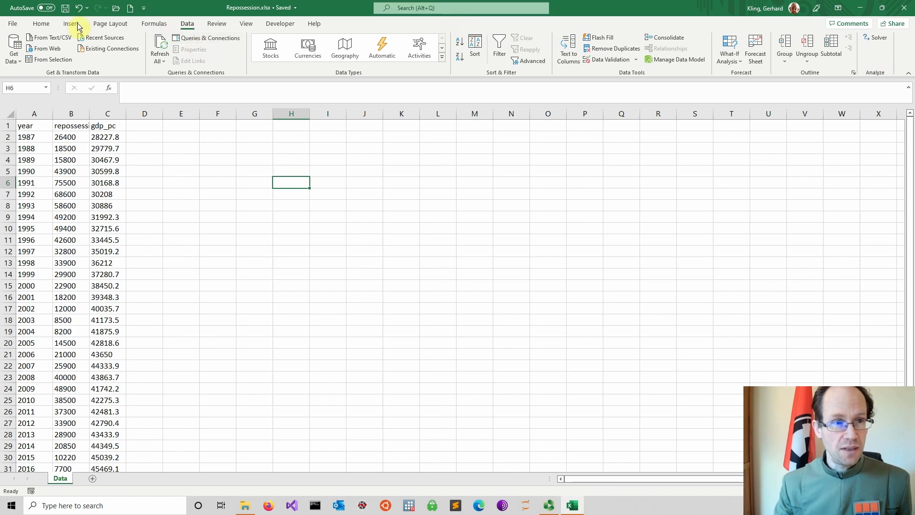
pyautogui.click(13, 25)
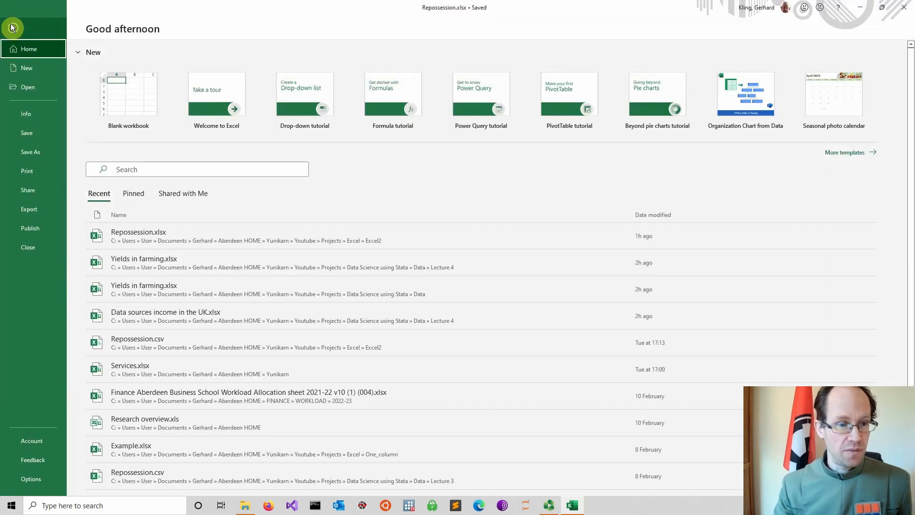
pyautogui.click(38, 482)
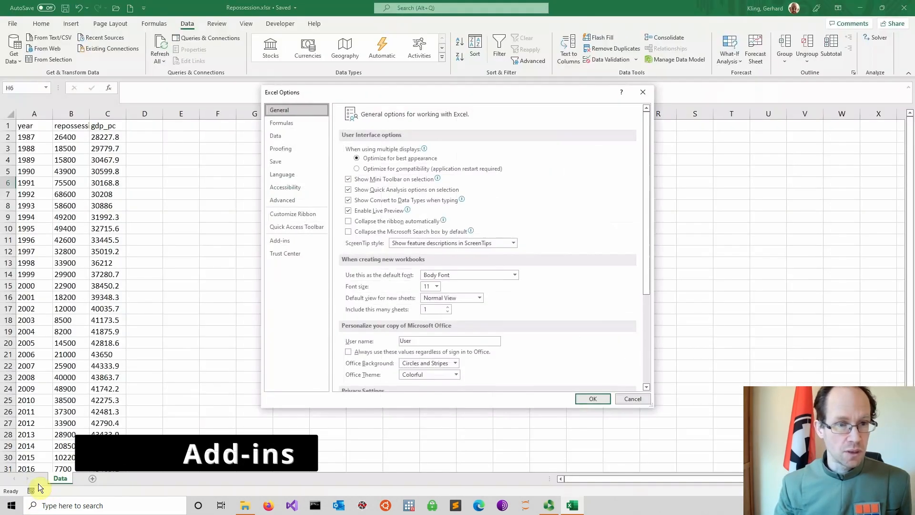
pyautogui.click(292, 243)
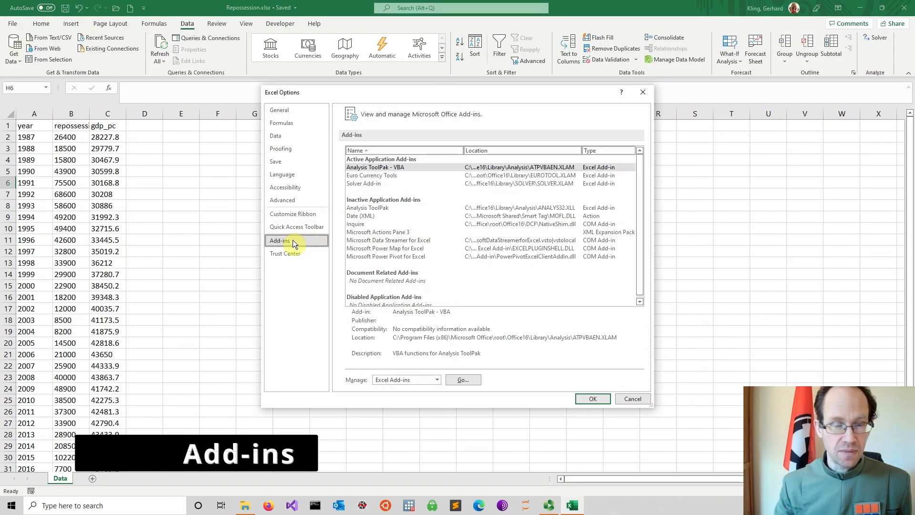
pyautogui.click(376, 209)
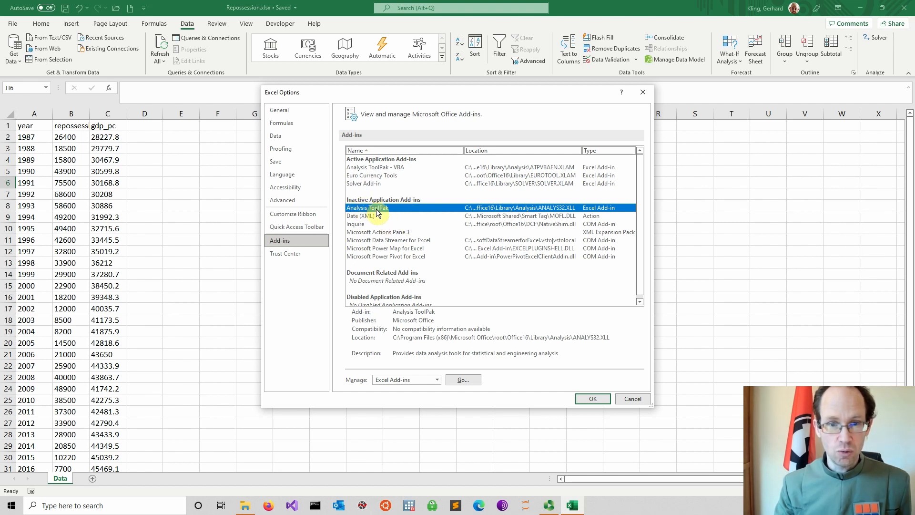
pyautogui.click(462, 380)
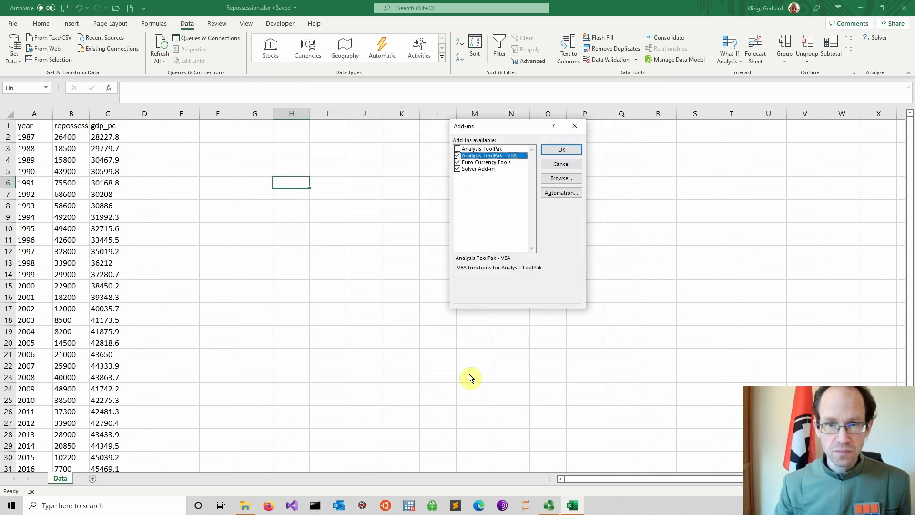
pyautogui.click(458, 150)
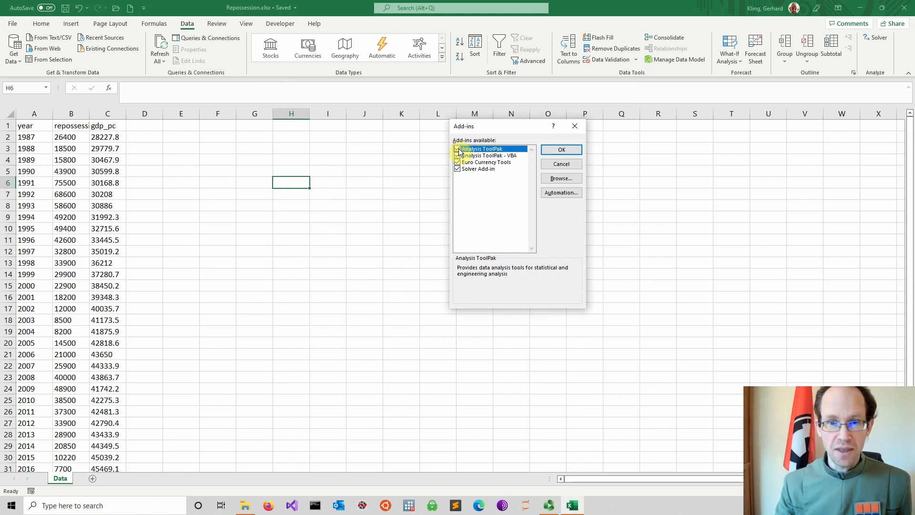
pyautogui.click(559, 150)
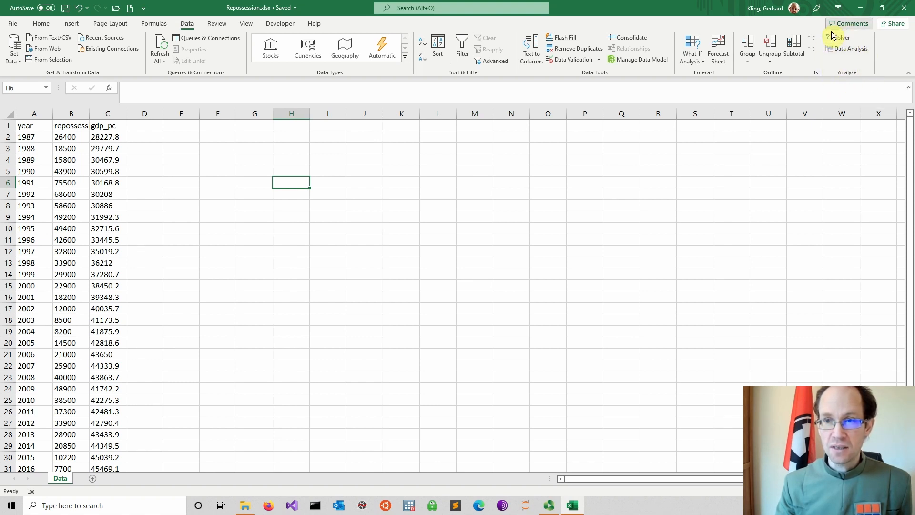
# Step: Examine the year, repossession and gdp_pc columns of the Data sheet from the first to the last row
pyautogui.click(222, 142)
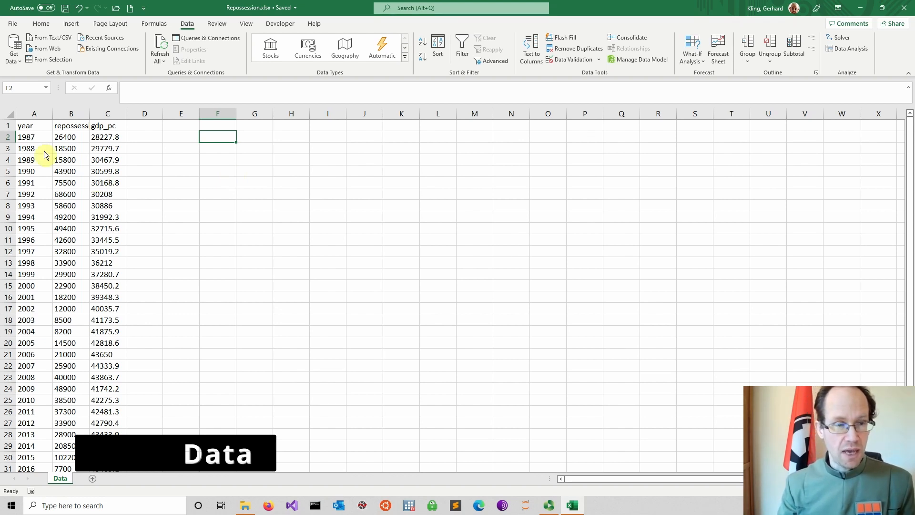
pyautogui.scroll(-5, 145, 142)
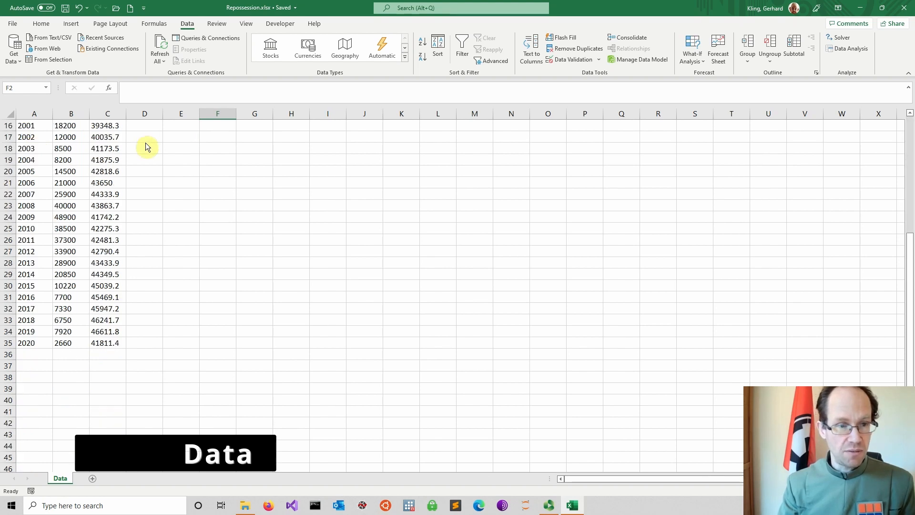
pyautogui.scroll(5, 142, 146)
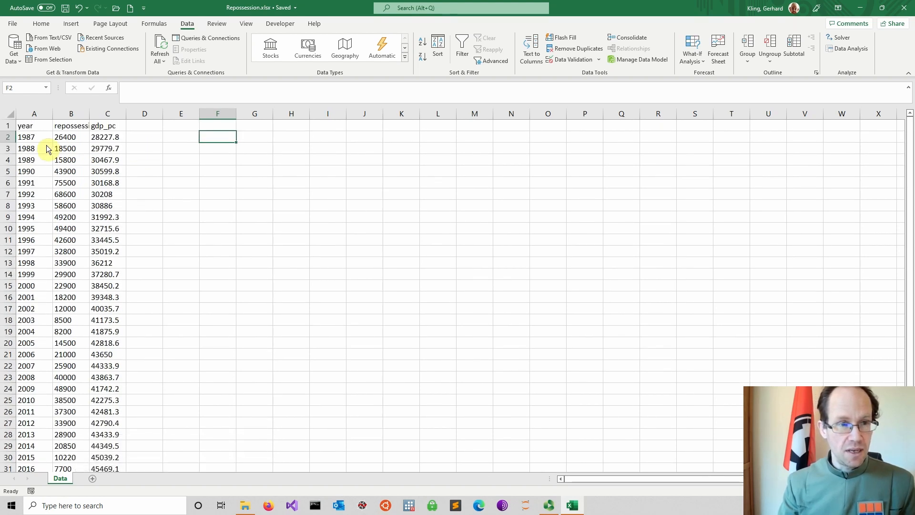
pyautogui.scroll(-4, 87, 152)
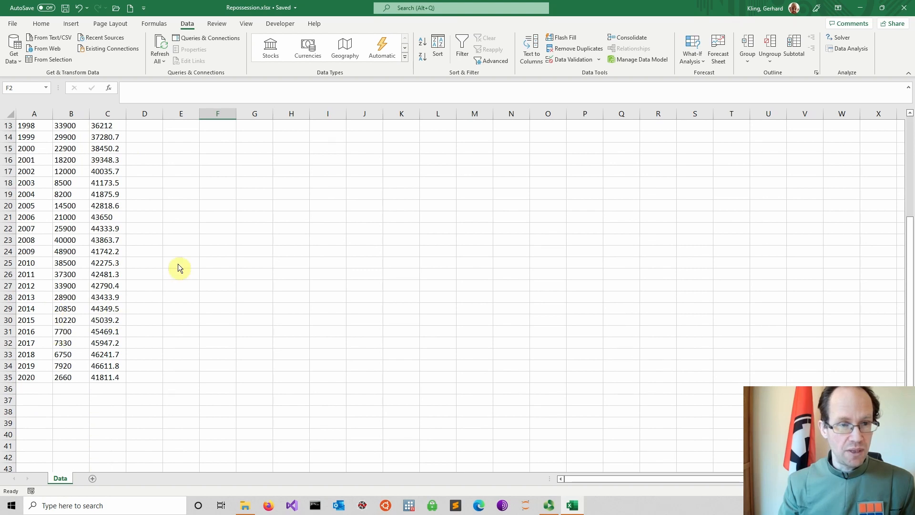
pyautogui.scroll(4, 178, 264)
pyautogui.click(74, 125)
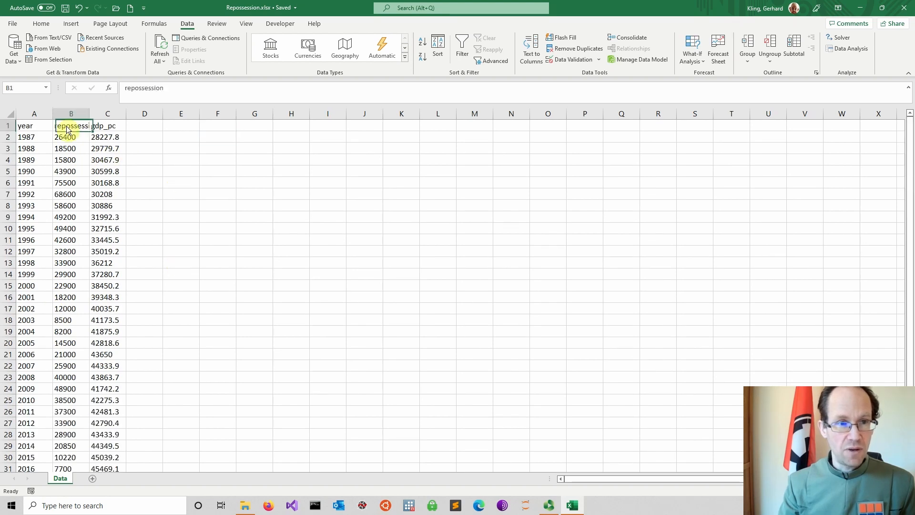
pyautogui.click(105, 128)
pyautogui.click(209, 156)
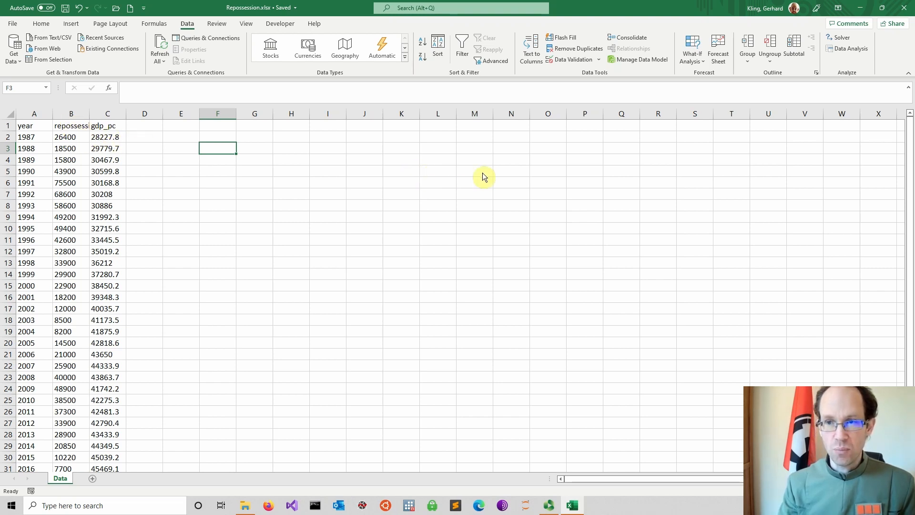
# Step: Start a Regression data analysis with the repossession column $B$1:$B$35 as the Y range and labels enabled
pyautogui.click(849, 49)
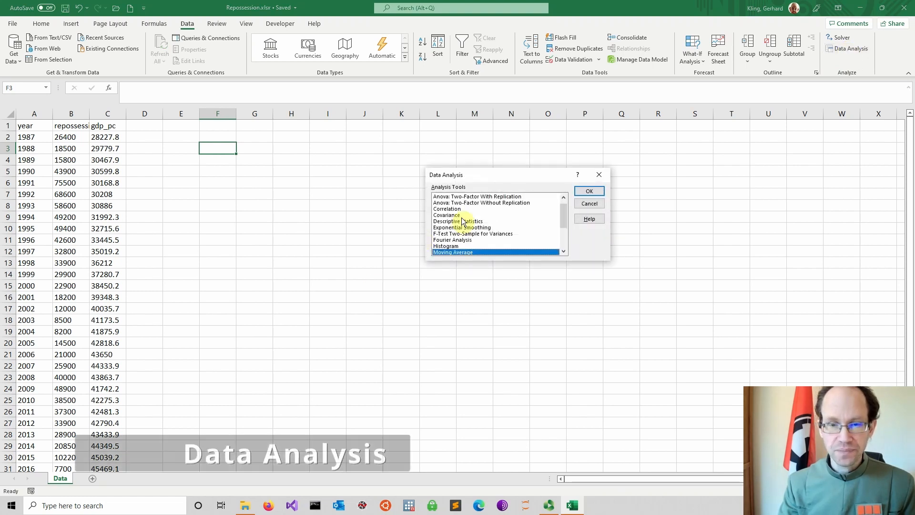
pyautogui.moveTo(564, 219); pyautogui.dragTo(563, 228)
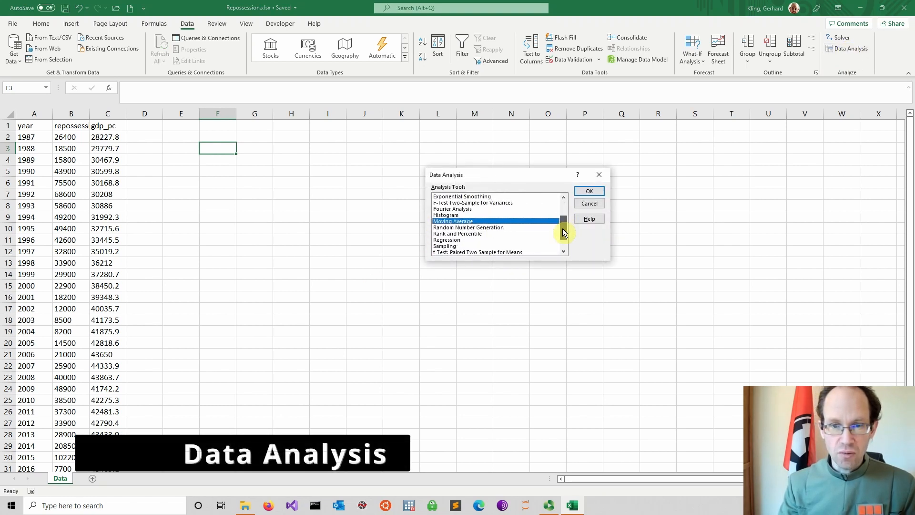
pyautogui.click(448, 240)
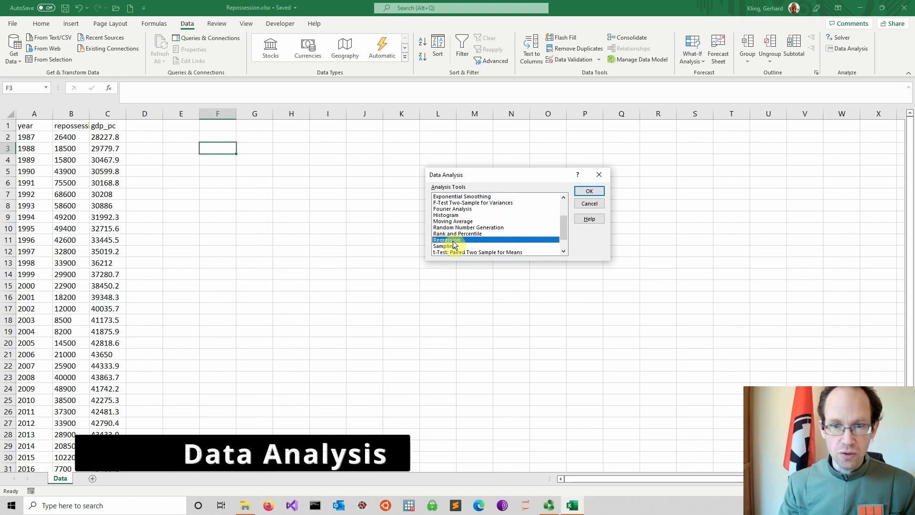
pyautogui.click(591, 192)
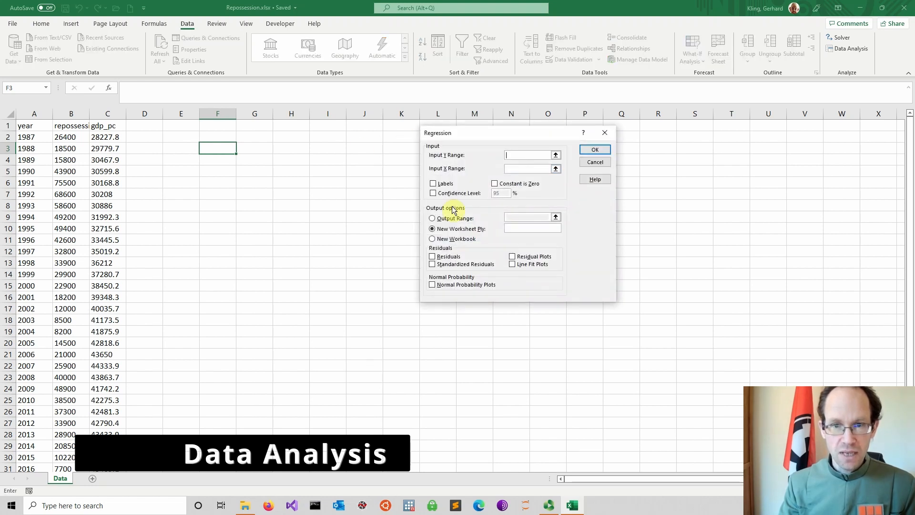
pyautogui.moveTo(471, 139); pyautogui.dragTo(377, 147)
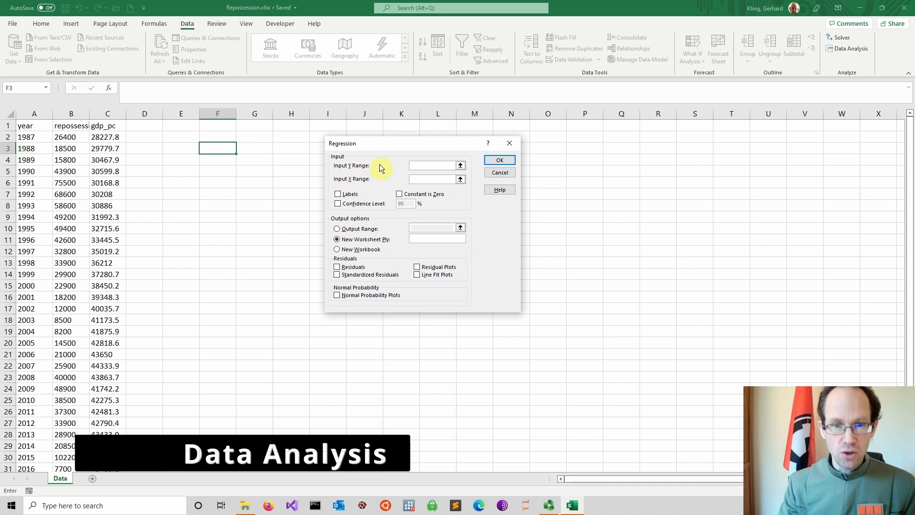
pyautogui.click(461, 165)
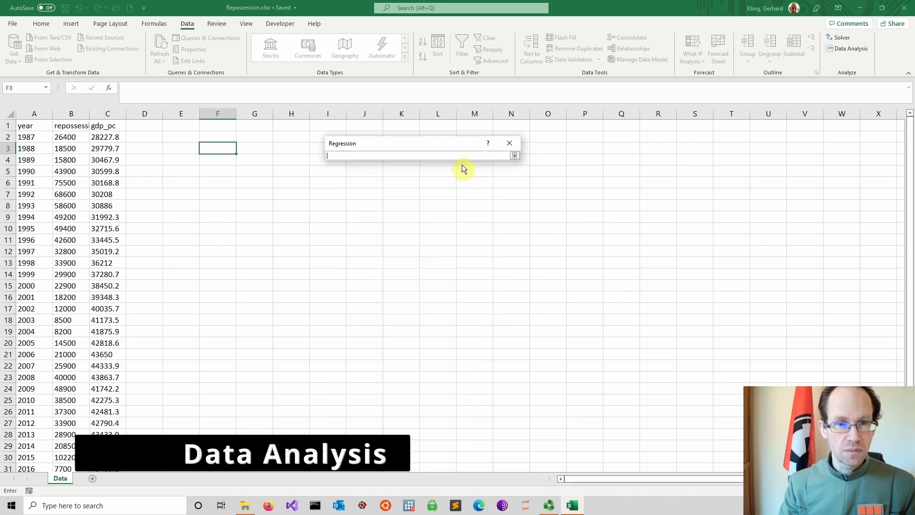
pyautogui.moveTo(62, 126); pyautogui.dragTo(67, 447)
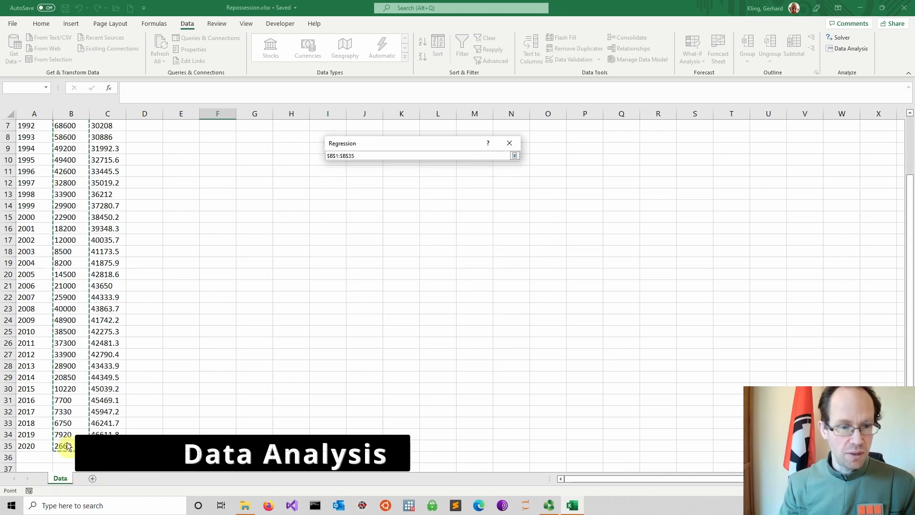
pyautogui.click(515, 156)
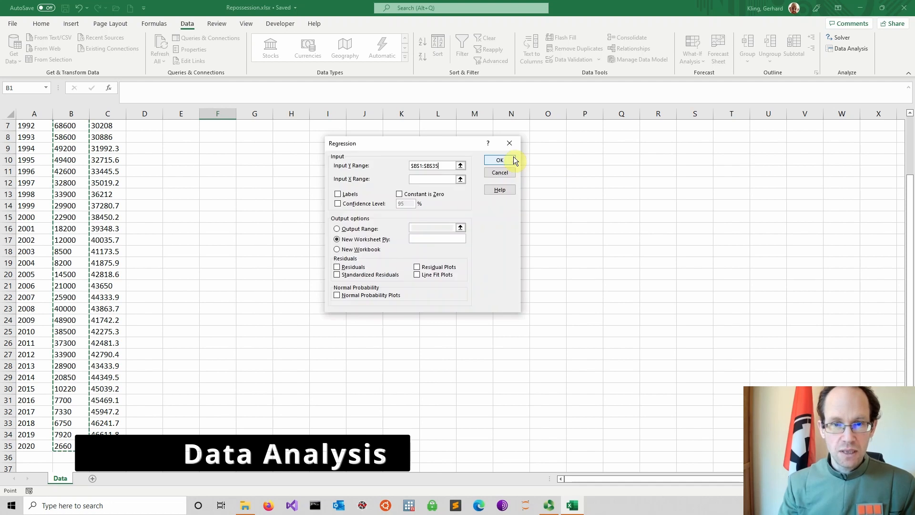
pyautogui.click(337, 195)
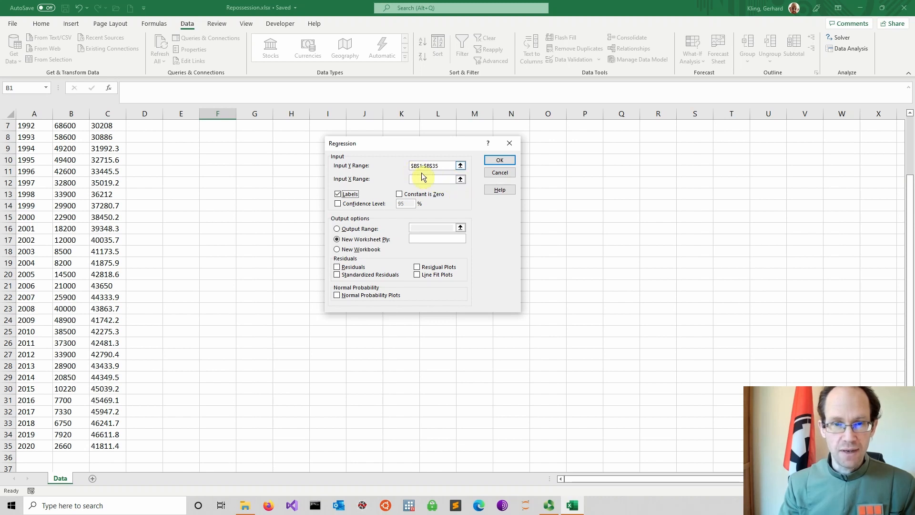
# Step: Set the regression's X range to the gdp_pc column, $C$1:$C$35
pyautogui.click(461, 181)
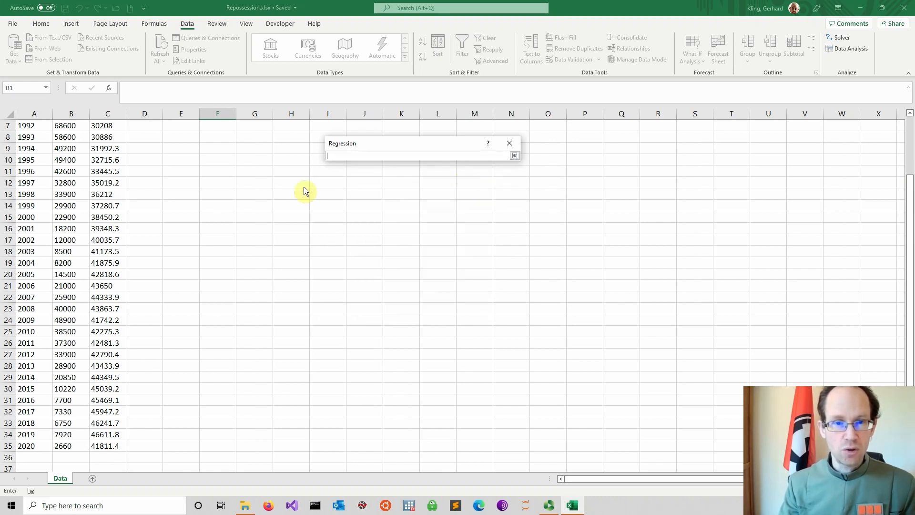
pyautogui.scroll(2, 304, 189)
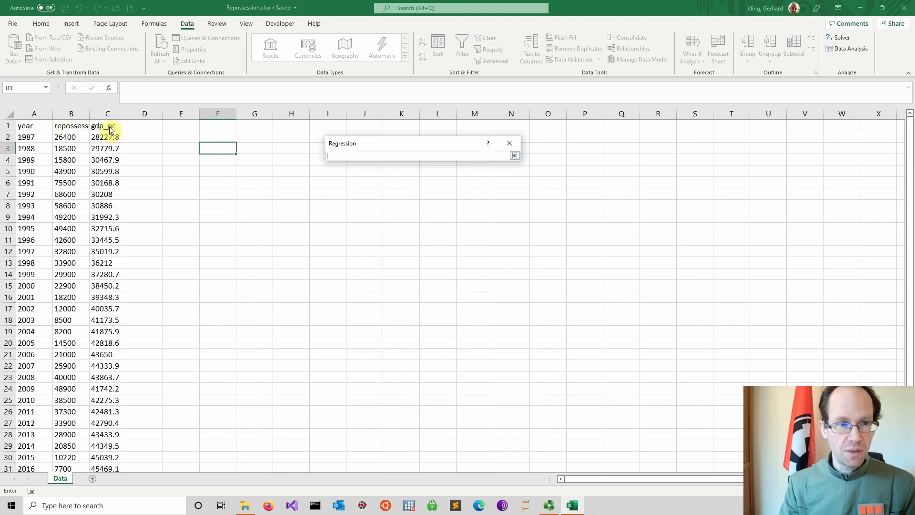
pyautogui.moveTo(109, 127); pyautogui.dragTo(116, 446)
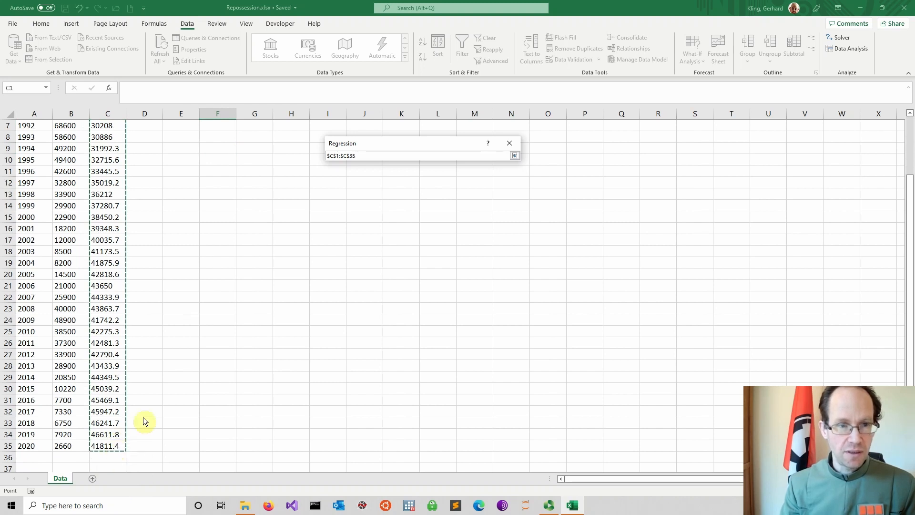
pyautogui.click(515, 156)
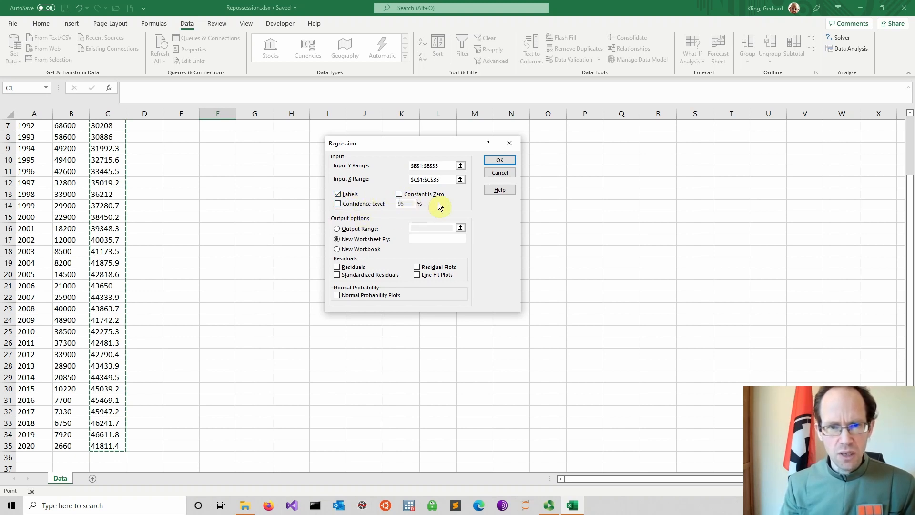
# Step: Choose a new worksheet for the regression output and run the analysis
pyautogui.scroll(-1, 441, 205)
pyautogui.scroll(3, 441, 204)
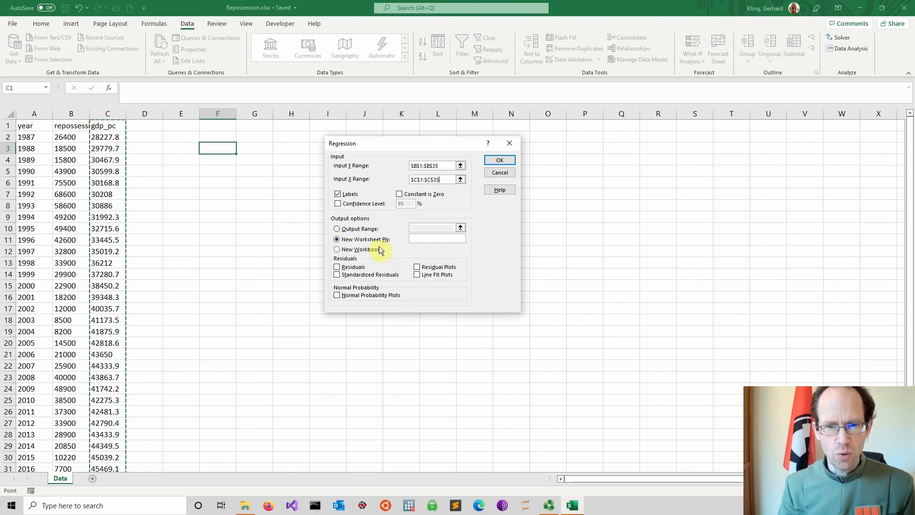
pyautogui.click(337, 240)
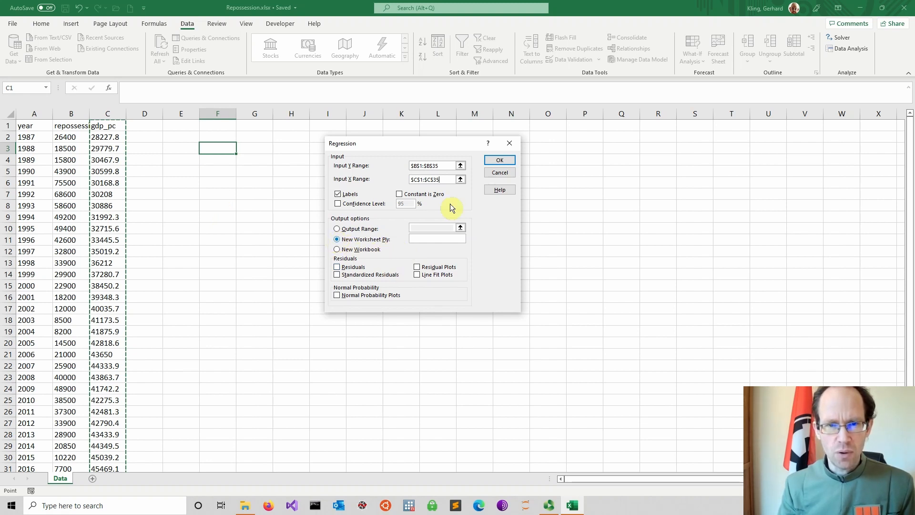
pyautogui.click(502, 159)
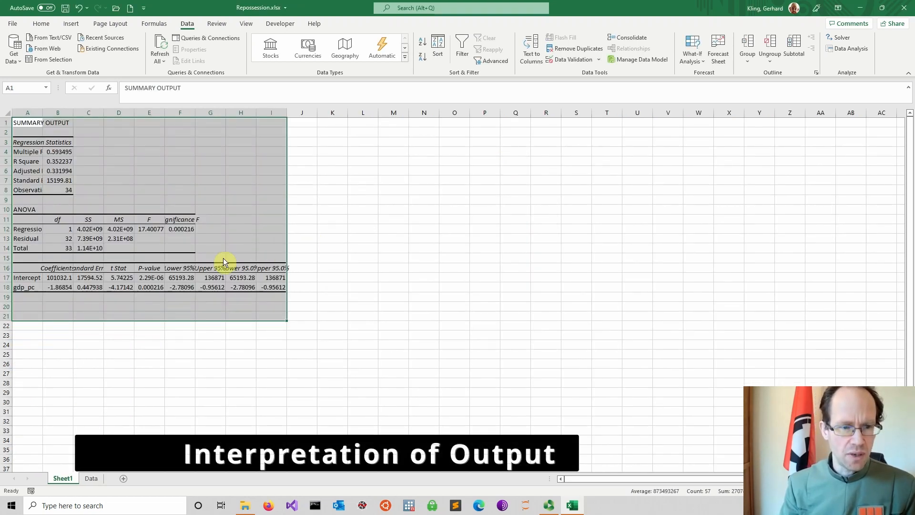
# Step: Rename the regression output sheet as Result
pyautogui.rightClick(65, 479)
pyautogui.click(99, 373)
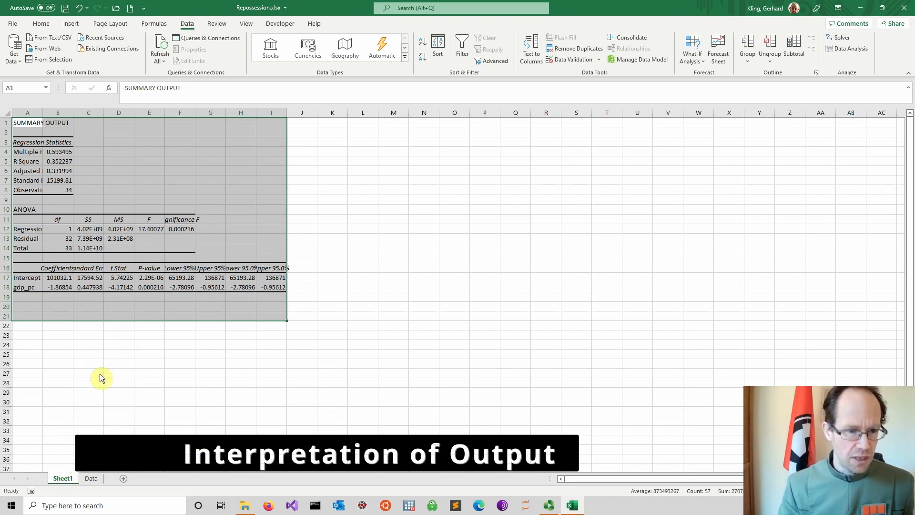
pyautogui.write('Result')
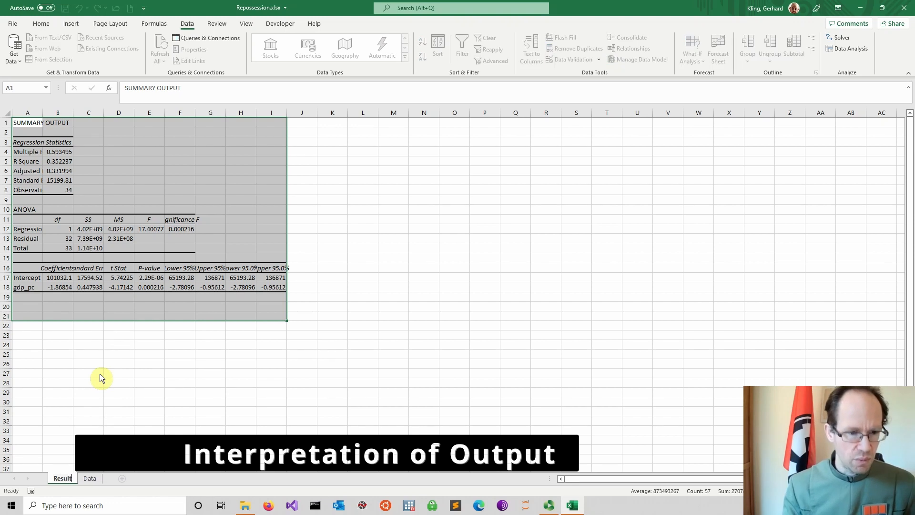
pyautogui.press('Return')
pyautogui.click(99, 374)
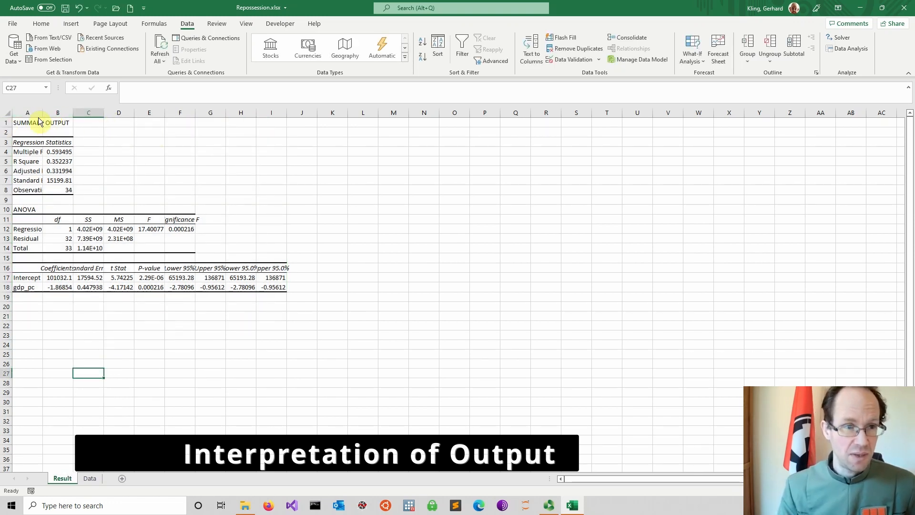
# Step: Set the width of columns A to I on the Result sheet to 13
pyautogui.moveTo(36, 117); pyautogui.dragTo(275, 115)
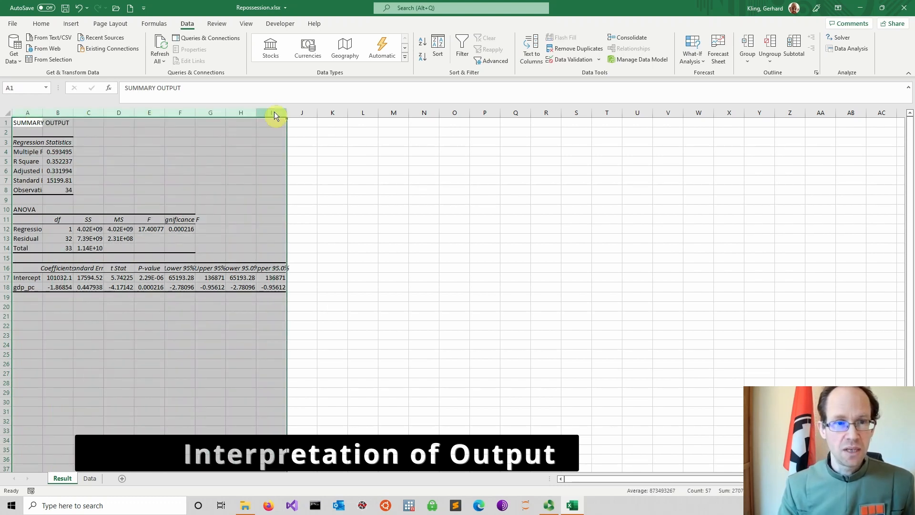
pyautogui.rightClick(275, 114)
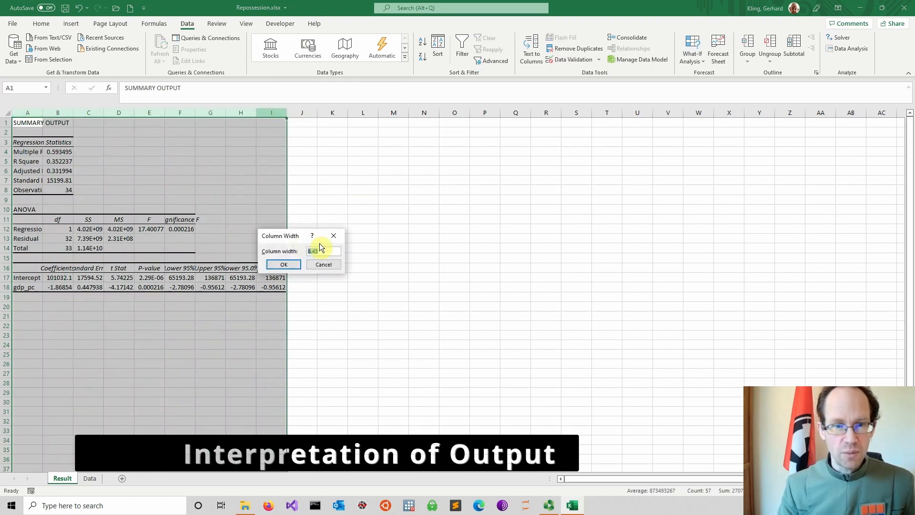
pyautogui.write('1')
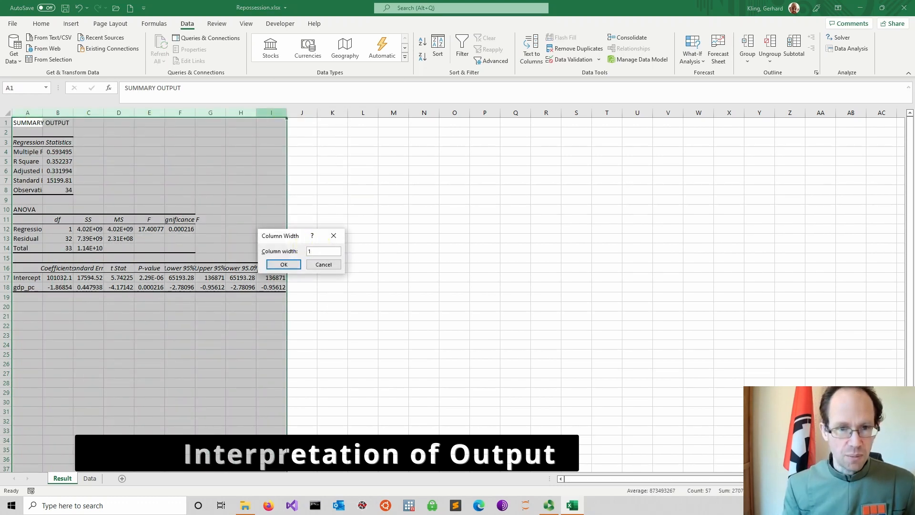
pyautogui.write('3')
pyautogui.press('Return')
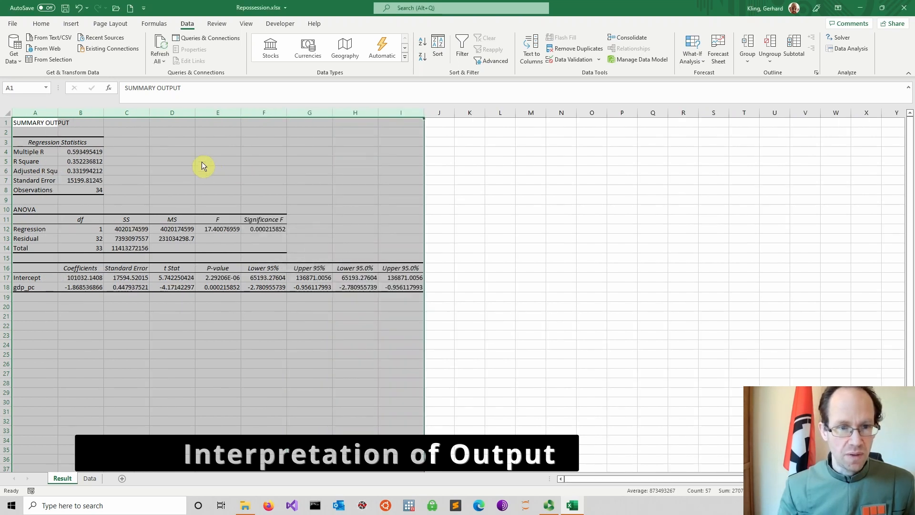
pyautogui.click(398, 229)
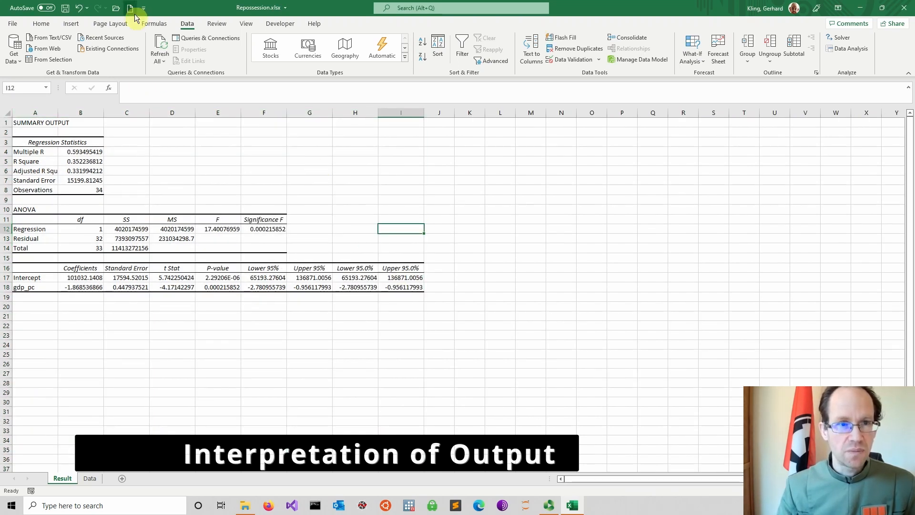
# Step: Set the worksheet to a custom zoom magnification of 120%
pyautogui.click(246, 23)
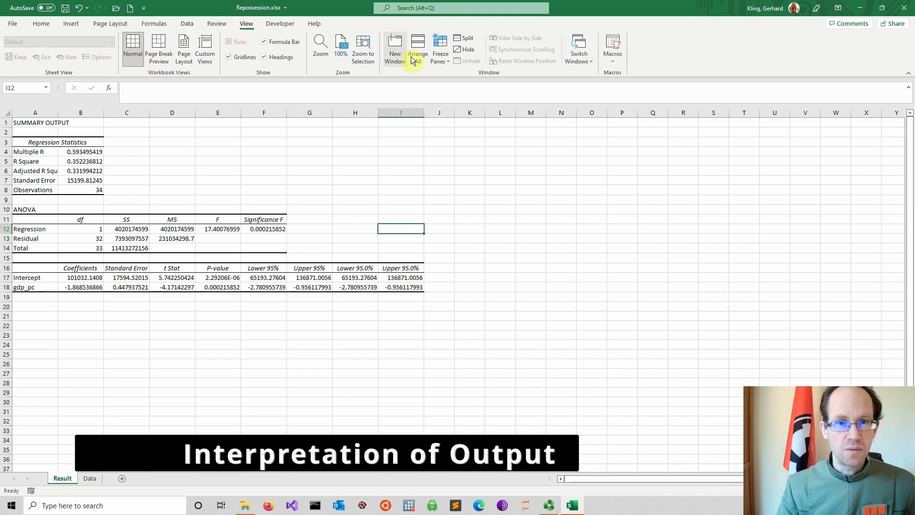
pyautogui.click(321, 53)
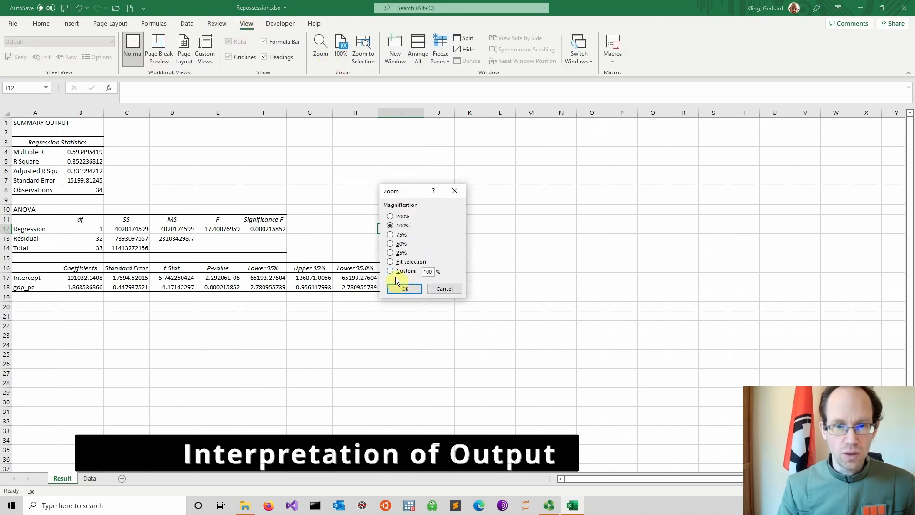
pyautogui.doubleClick(428, 271)
pyautogui.write('12')
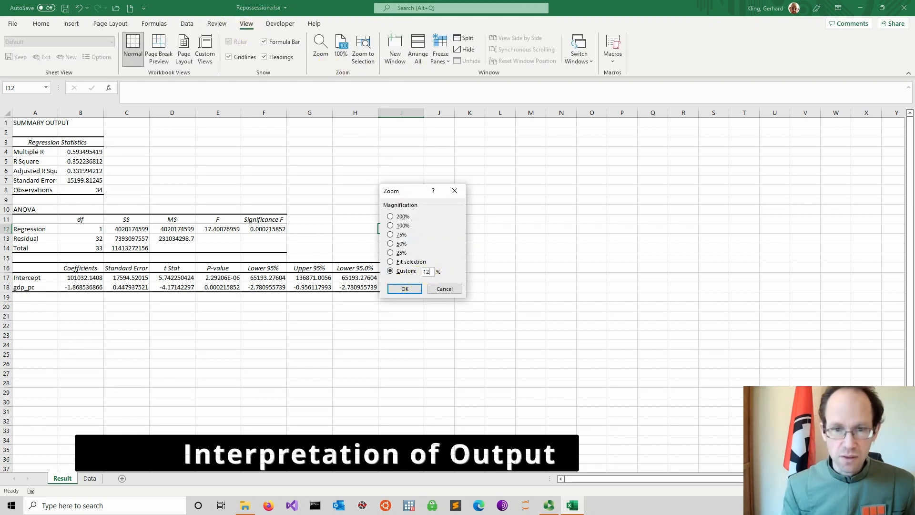
pyautogui.write('0')
pyautogui.press('Return')
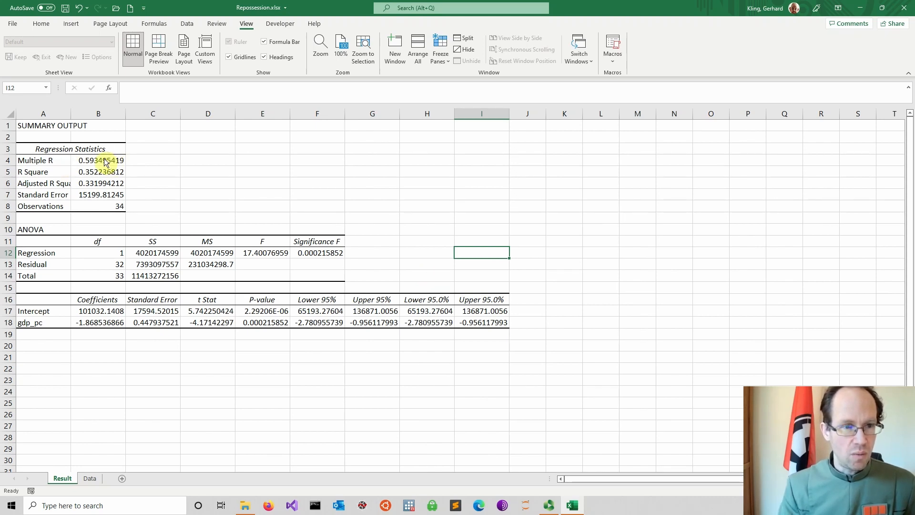
# Step: Format the Multiple R, R Square and Adjusted R Square values in B4:B6 as numbers with 3 decimal places
pyautogui.moveTo(105, 162); pyautogui.dragTo(105, 184)
pyautogui.rightClick(105, 184)
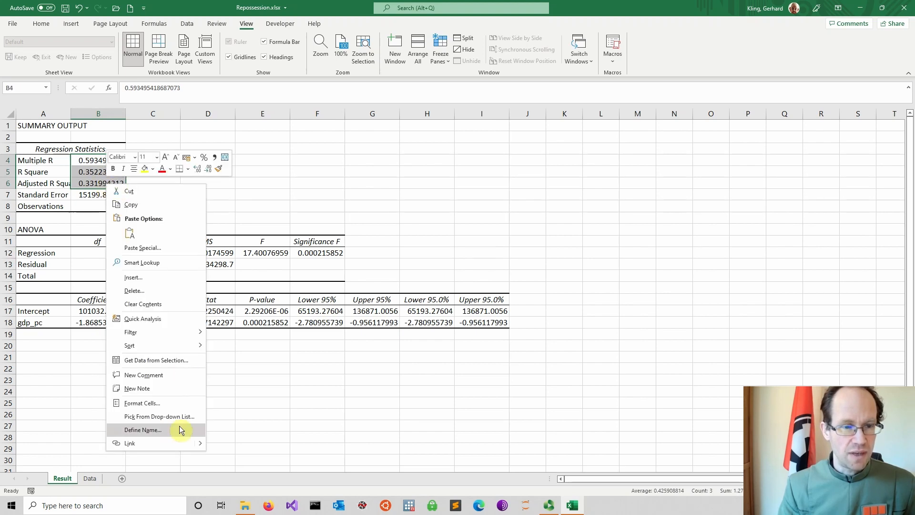
pyautogui.click(158, 404)
pyautogui.click(52, 312)
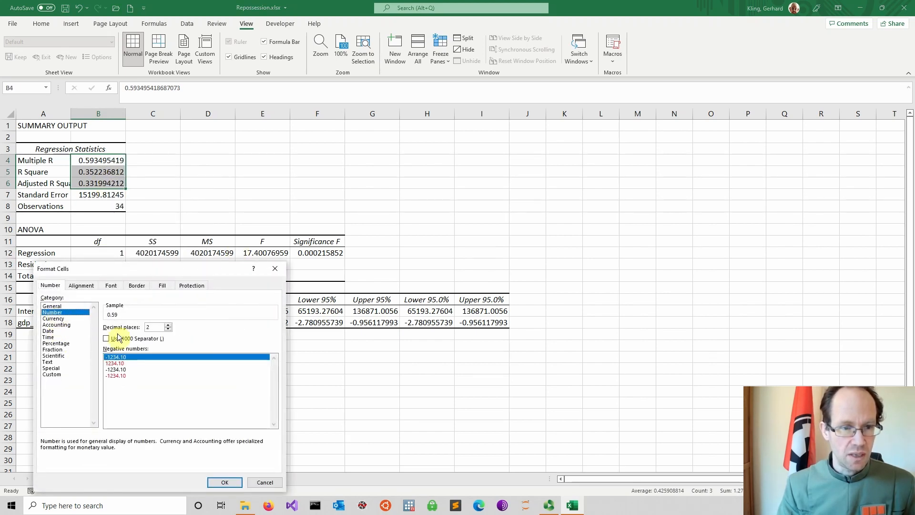
pyautogui.click(168, 325)
pyautogui.click(224, 482)
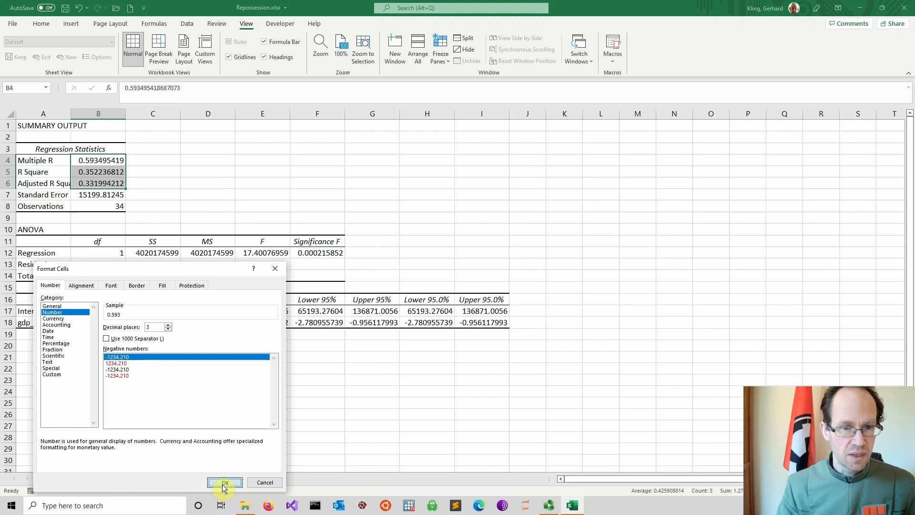
pyautogui.click(162, 365)
# Step: Format the coefficient table values in B17:I18 as numbers with 3 decimal places
pyautogui.click(105, 313)
pyautogui.moveTo(104, 315); pyautogui.dragTo(507, 325)
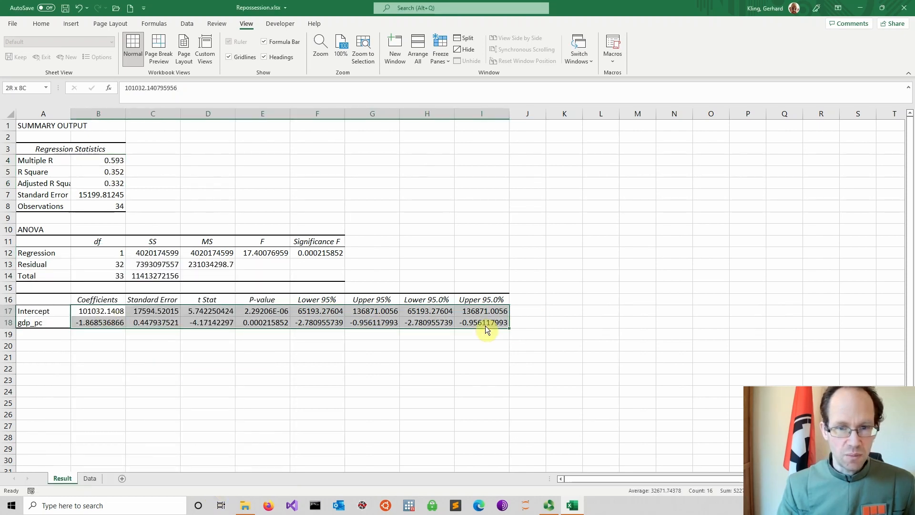
pyautogui.rightClick(488, 325)
pyautogui.click(524, 279)
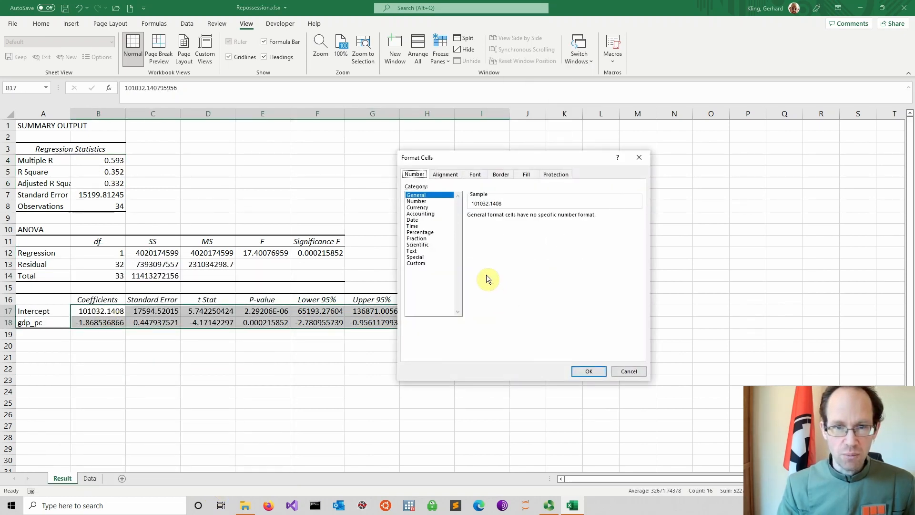
pyautogui.click(427, 201)
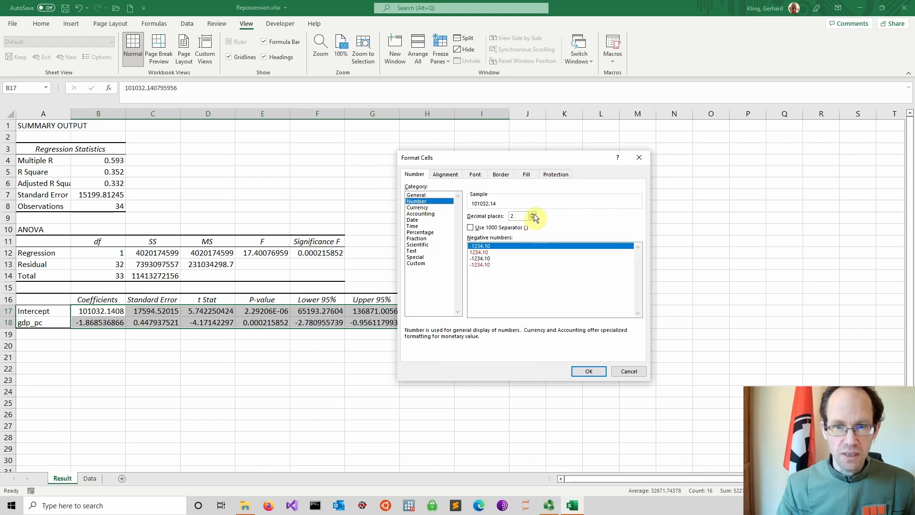
pyautogui.click(533, 214)
pyautogui.click(588, 371)
pyautogui.click(451, 379)
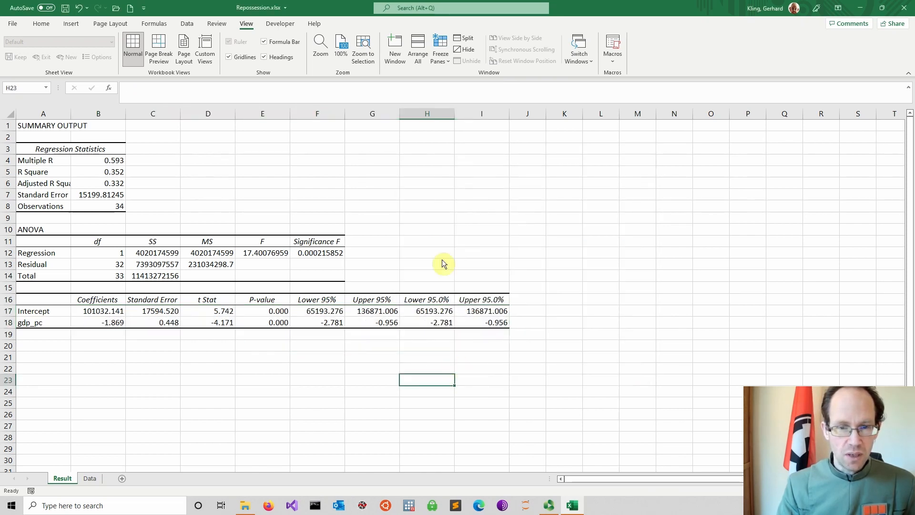
# Step: Delete the duplicate Lower 95.0% and Upper 95.0% cells in H16:I18, shifting cells left
pyautogui.moveTo(425, 299); pyautogui.dragTo(479, 325)
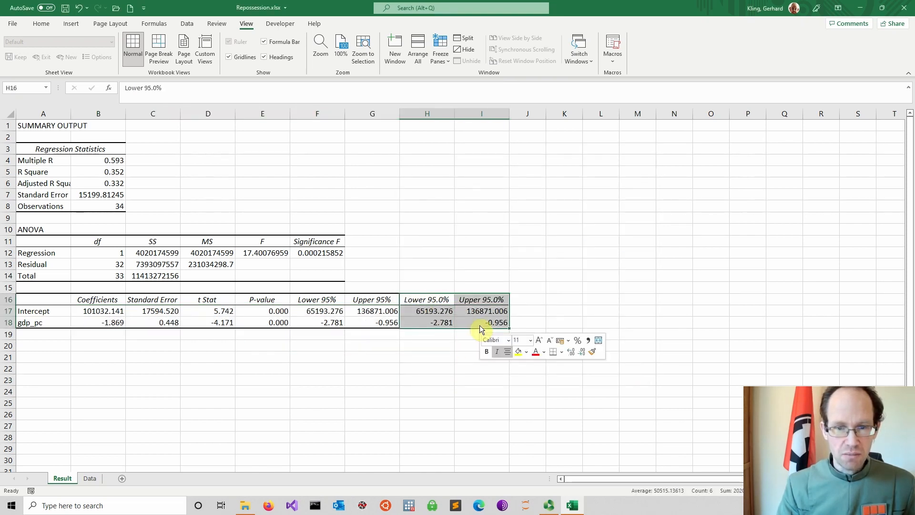
pyautogui.rightClick(480, 325)
pyautogui.click(527, 147)
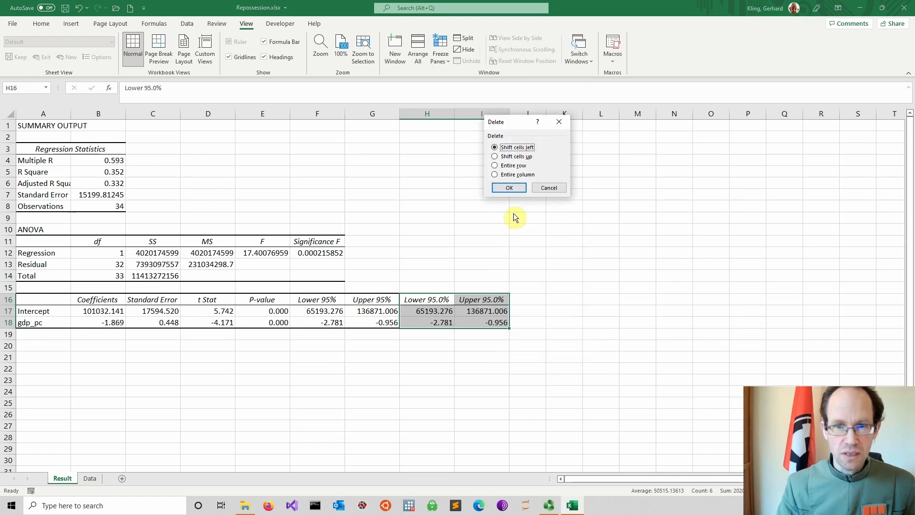
pyautogui.click(507, 188)
pyautogui.click(387, 254)
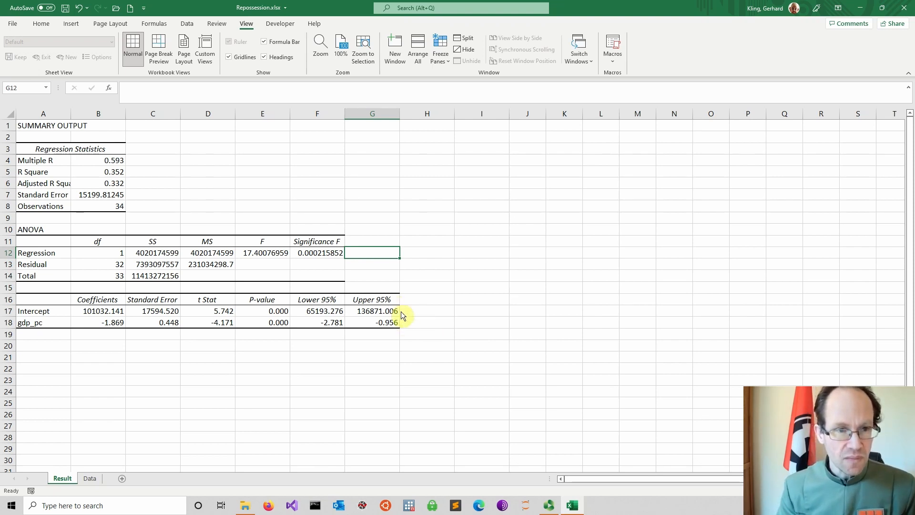
# Step: Examine the Adjusted R Square entry in the regression statistics
pyautogui.click(328, 197)
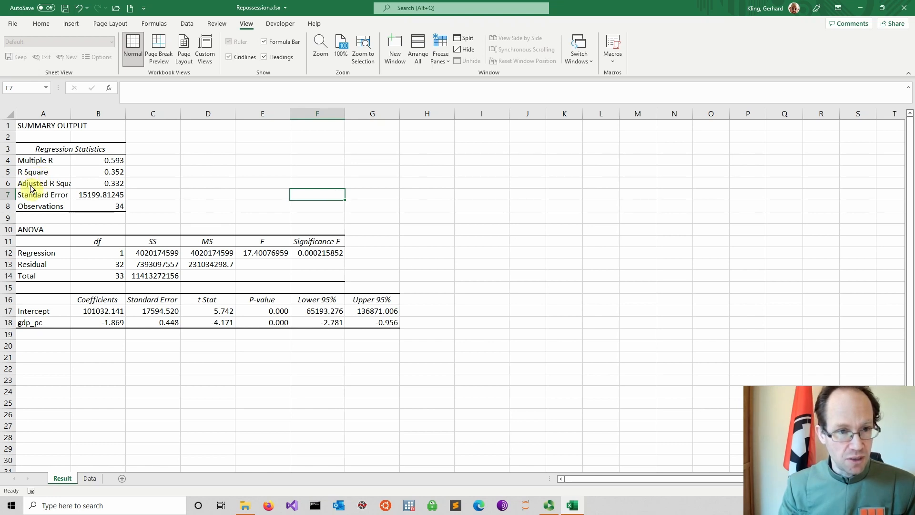
pyautogui.moveTo(35, 186); pyautogui.dragTo(109, 190)
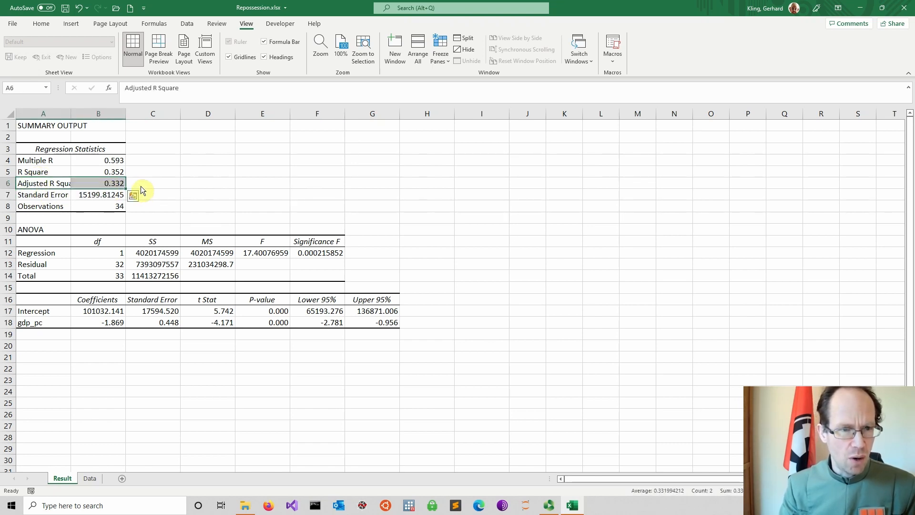
pyautogui.click(141, 187)
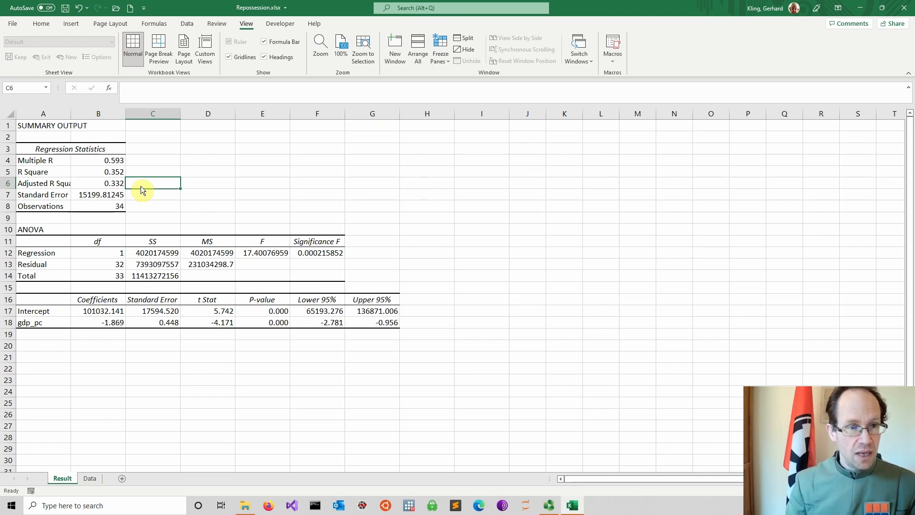
pyautogui.click(99, 188)
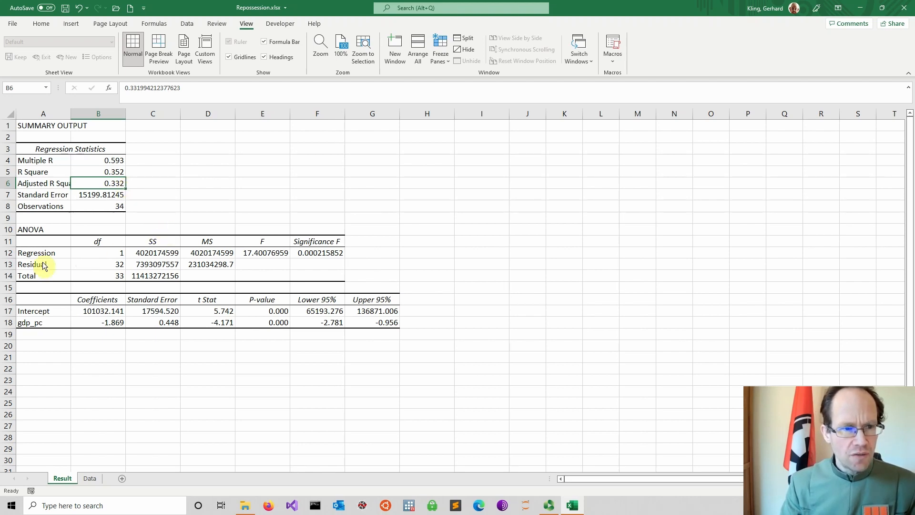
# Step: Examine the F statistic and Significance F in the Regression row of the ANOVA table
pyautogui.scroll(-1, 194, 262)
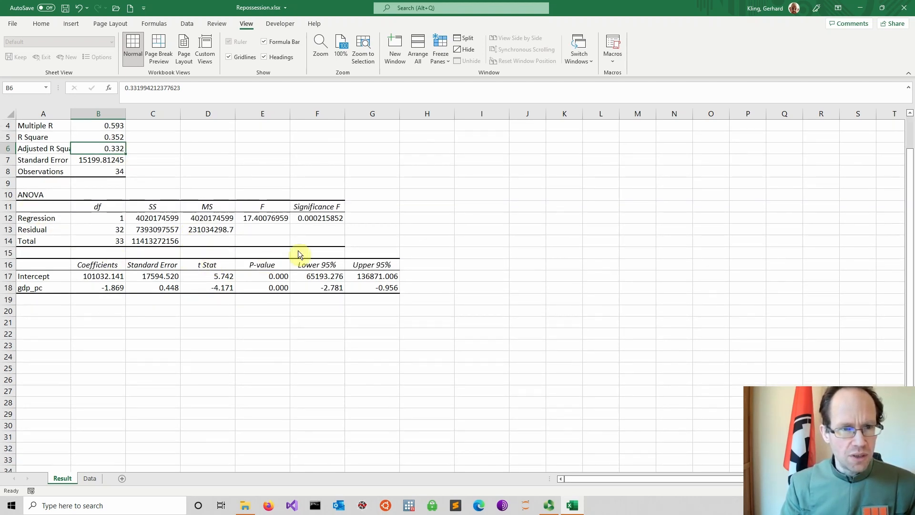
pyautogui.scroll(1, 318, 213)
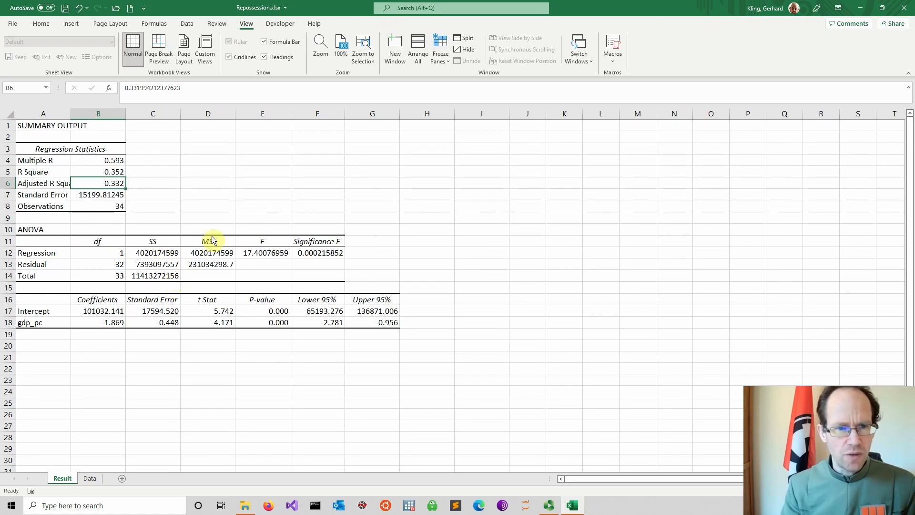
pyautogui.moveTo(261, 253); pyautogui.dragTo(327, 253)
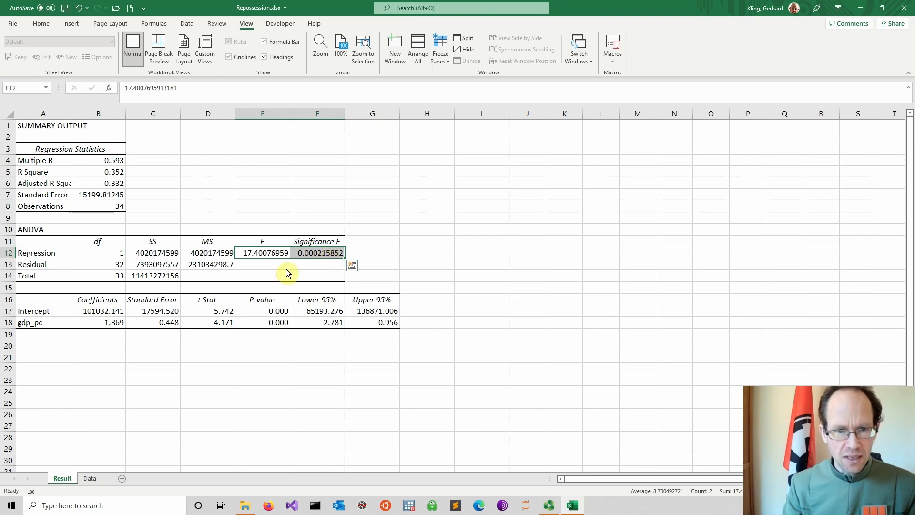
pyautogui.click(313, 256)
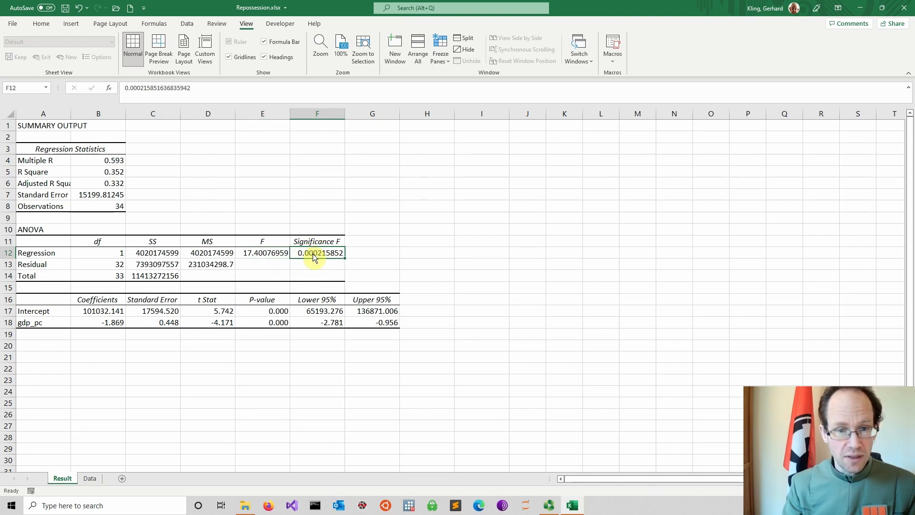
pyautogui.click(261, 257)
pyautogui.moveTo(265, 240); pyautogui.dragTo(325, 253)
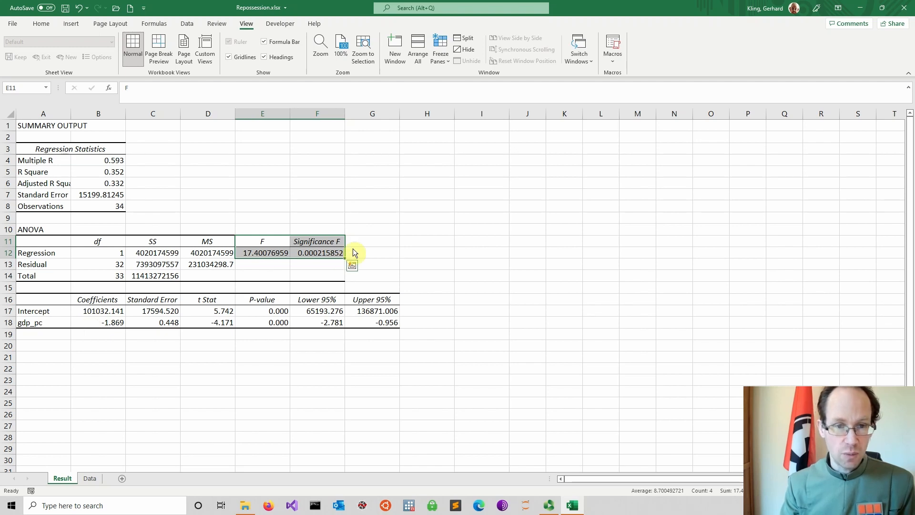
pyautogui.click(311, 255)
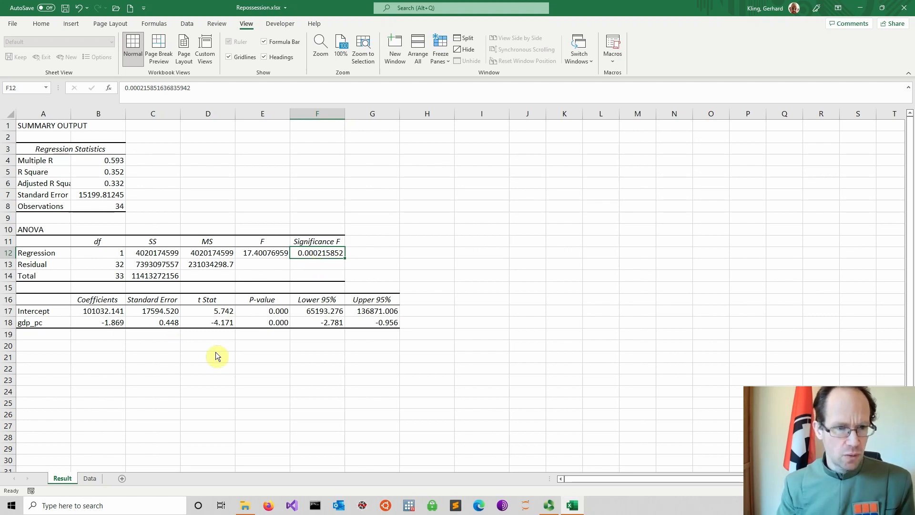
# Step: Examine the intercept coefficient and the gdp_pc coefficient, standard error and t Stat in the coefficient table
pyautogui.click(93, 312)
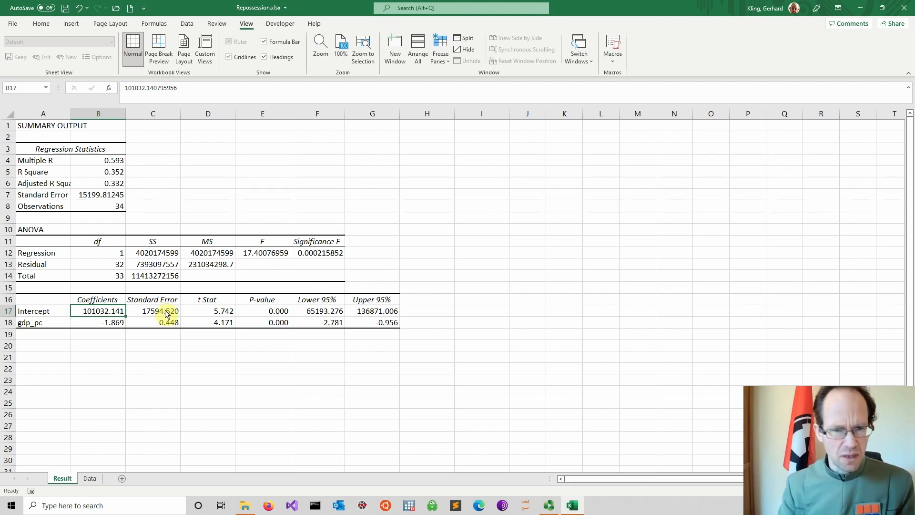
pyautogui.click(40, 327)
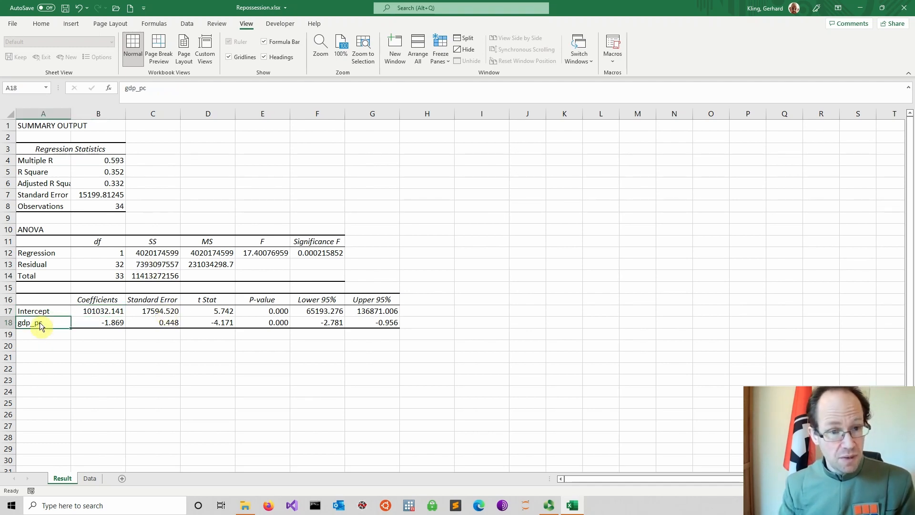
pyautogui.click(95, 326)
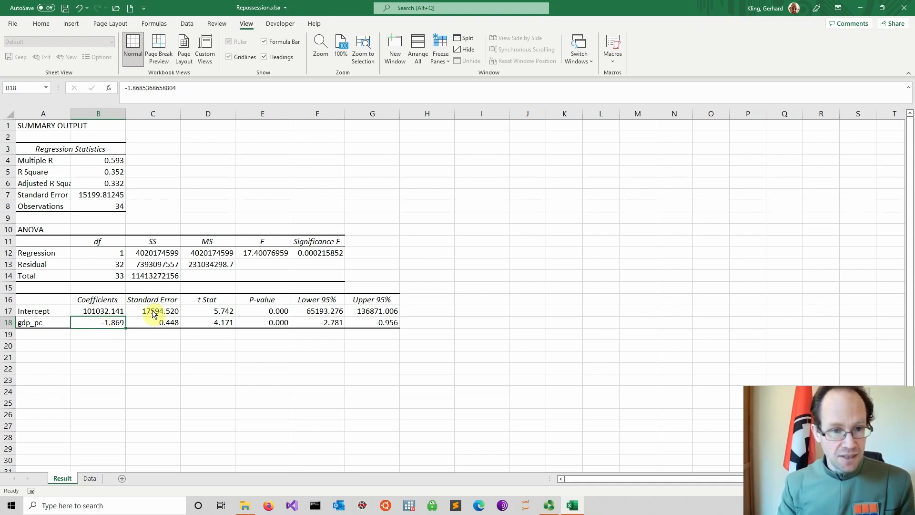
pyautogui.click(158, 323)
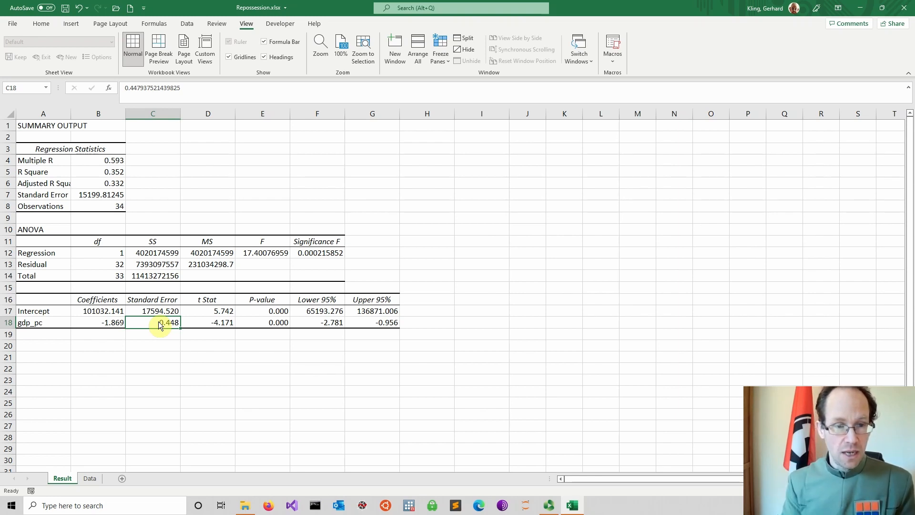
pyautogui.click(222, 322)
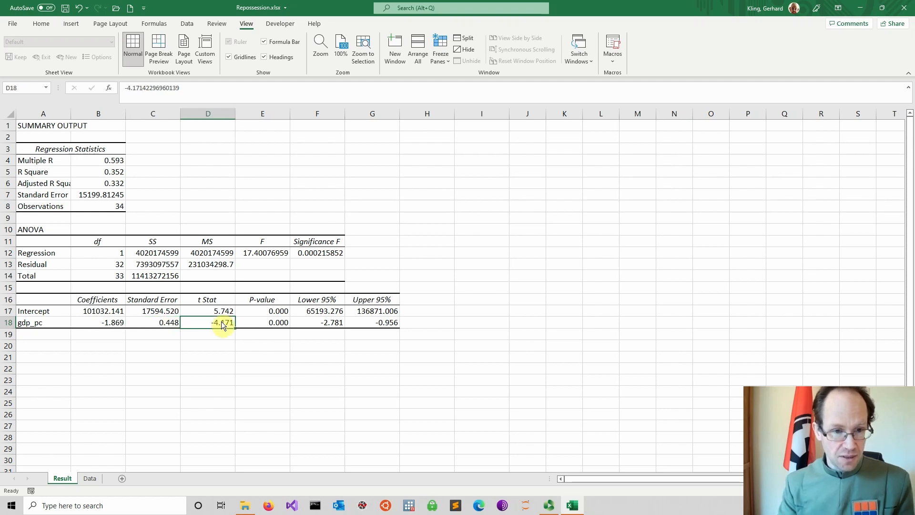
pyautogui.click(95, 325)
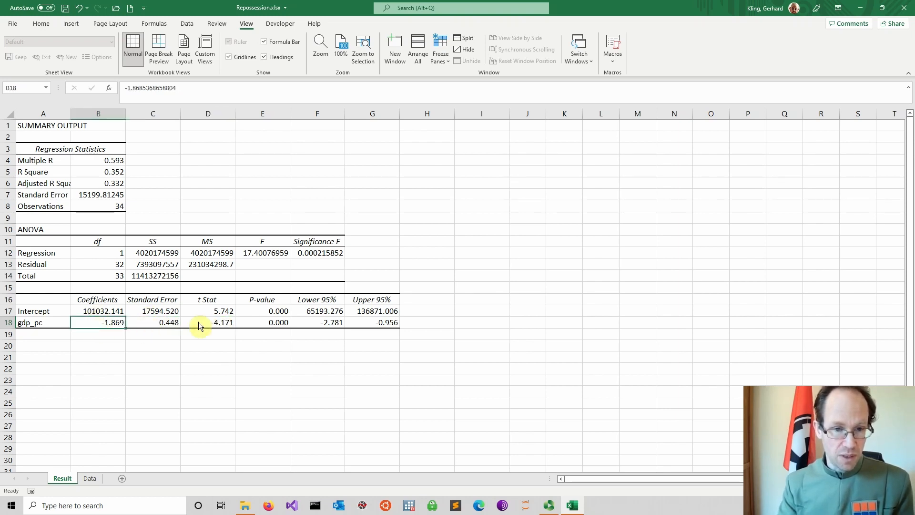
# Step: Examine the gdp_pc t Stat, P-value and 95% confidence bounds, and the residual degrees of freedom in the ANOVA table
pyautogui.click(217, 324)
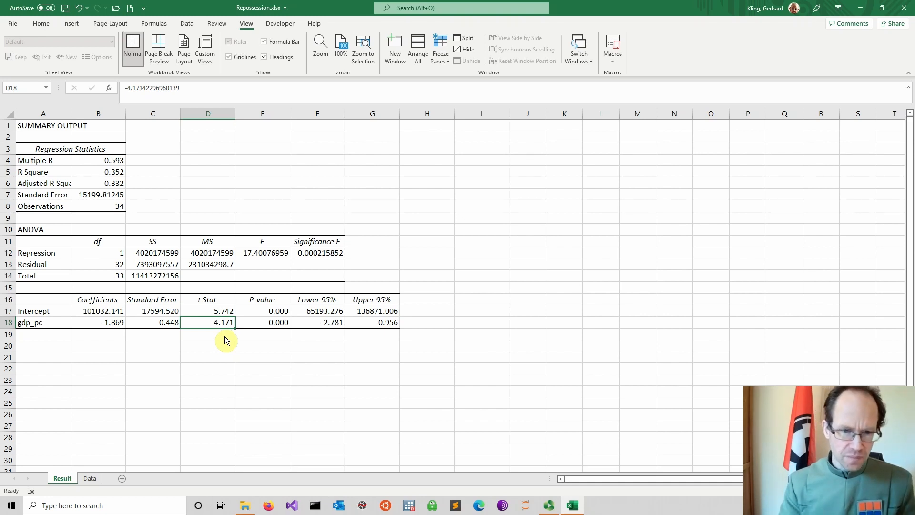
pyautogui.click(258, 325)
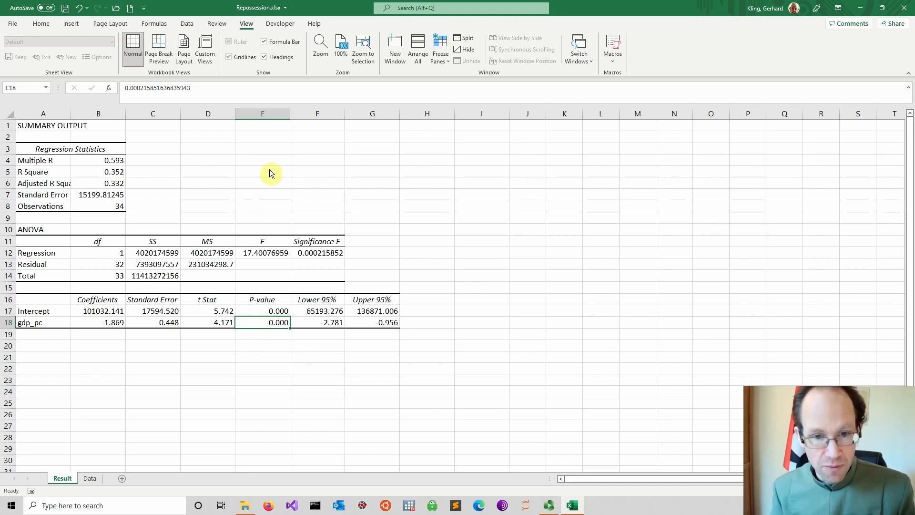
pyautogui.moveTo(314, 323); pyautogui.dragTo(371, 323)
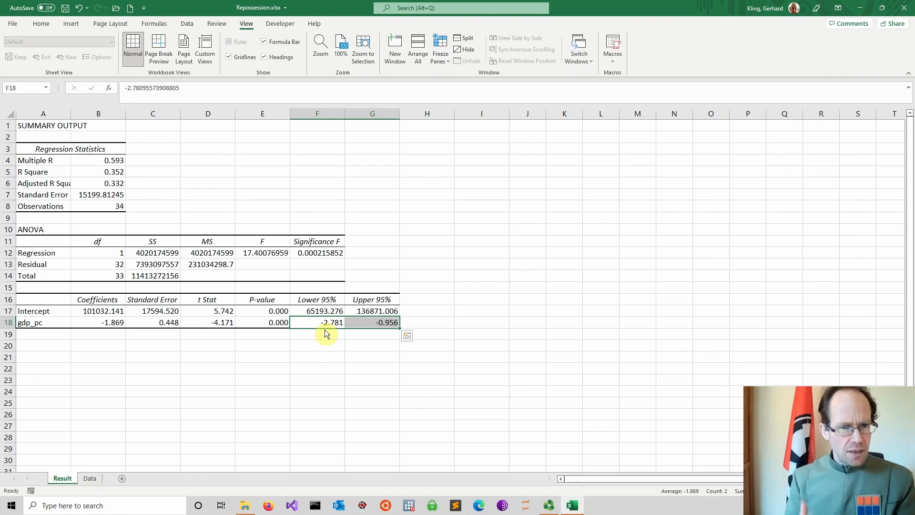
pyautogui.click(316, 355)
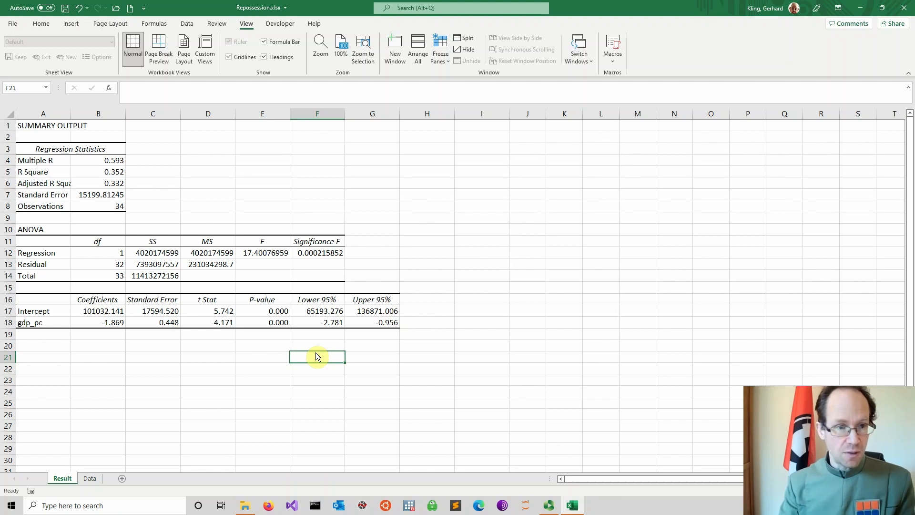
pyautogui.click(122, 265)
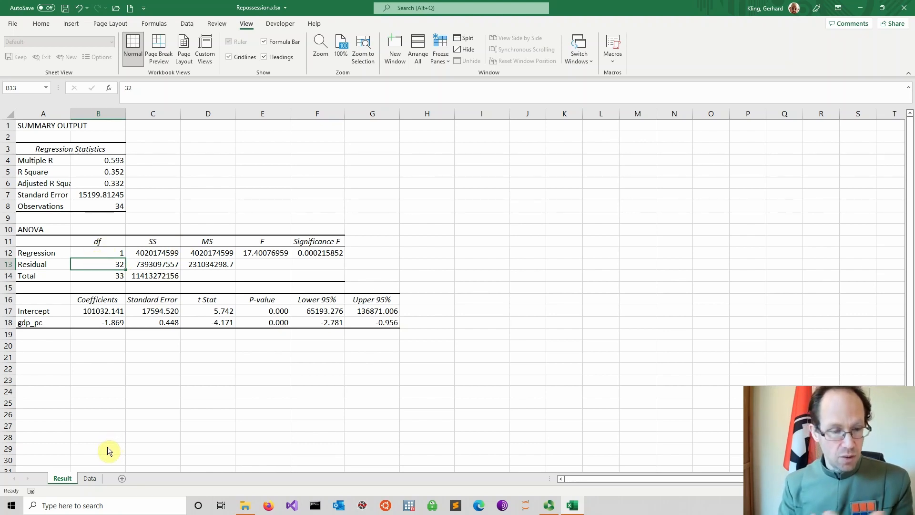
# Step: Add the column header fit in cell D1 of the Data sheet
pyautogui.click(91, 479)
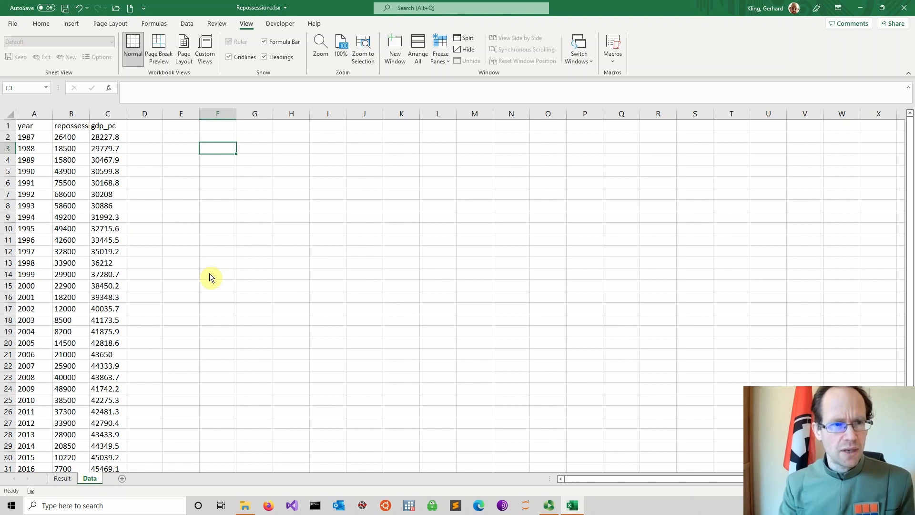
pyautogui.click(148, 123)
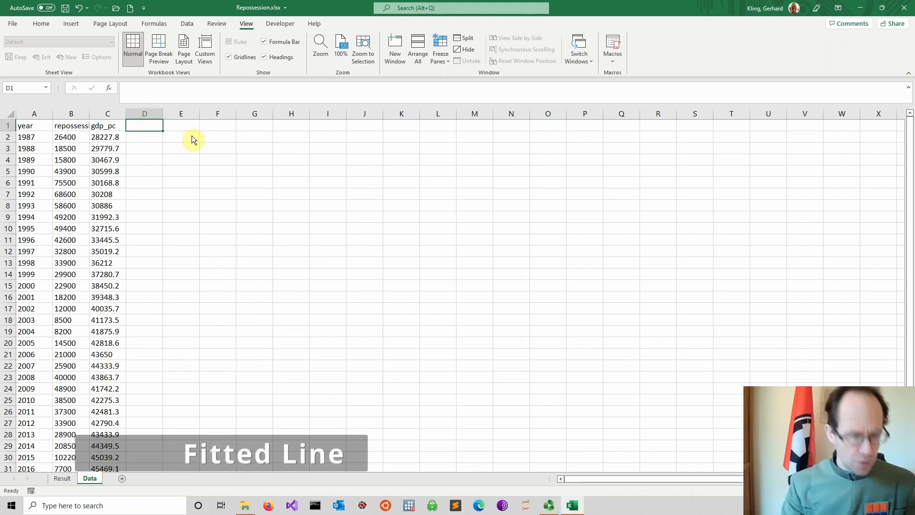
pyautogui.write('fit')
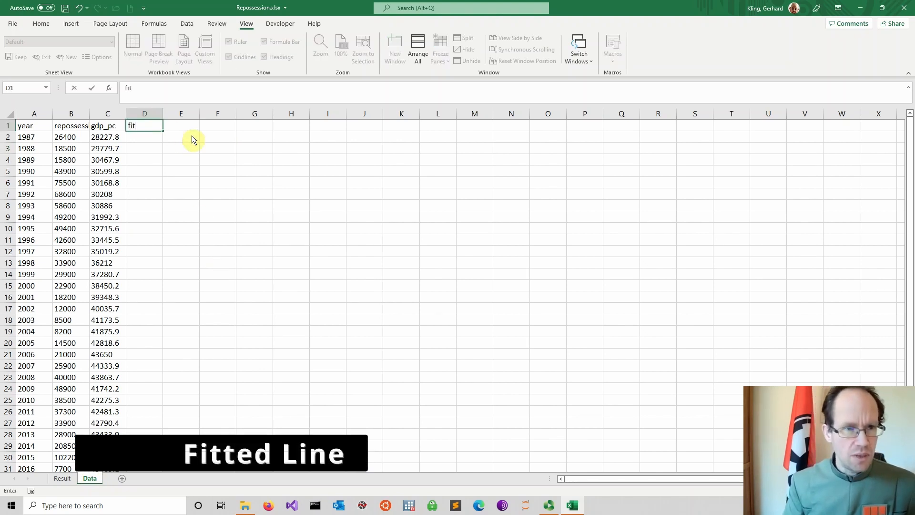
pyautogui.press('Return')
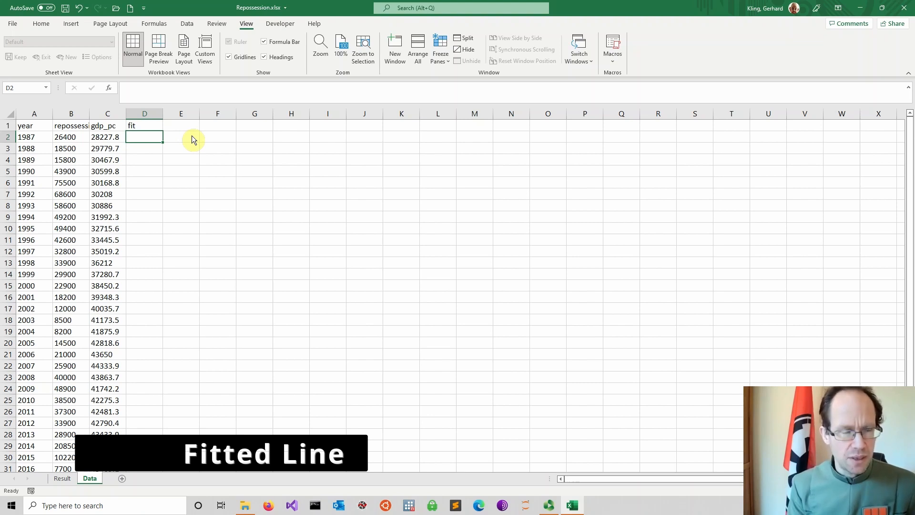
# Step: Enter the fitted-value formula =Result!$B$17+Result!$B$18*Data!C2 in cell D2 of the Data sheet
pyautogui.write('=')
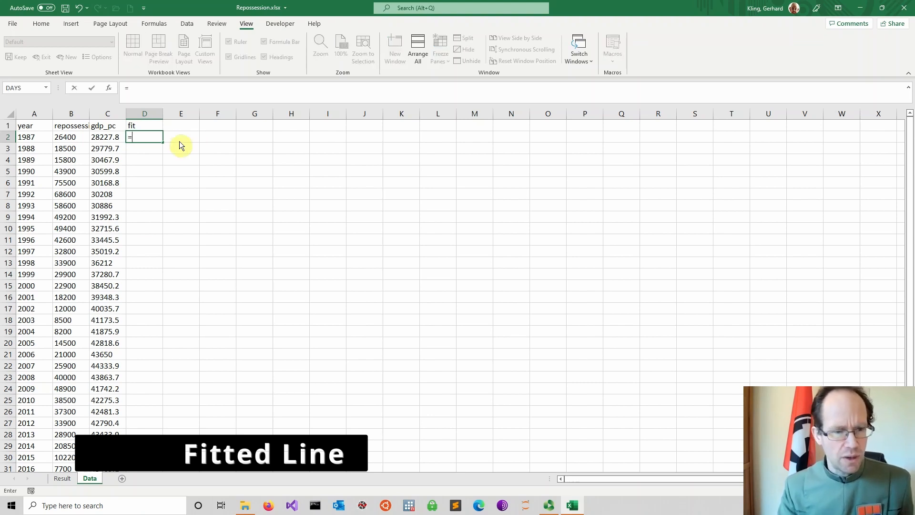
pyautogui.click(72, 474)
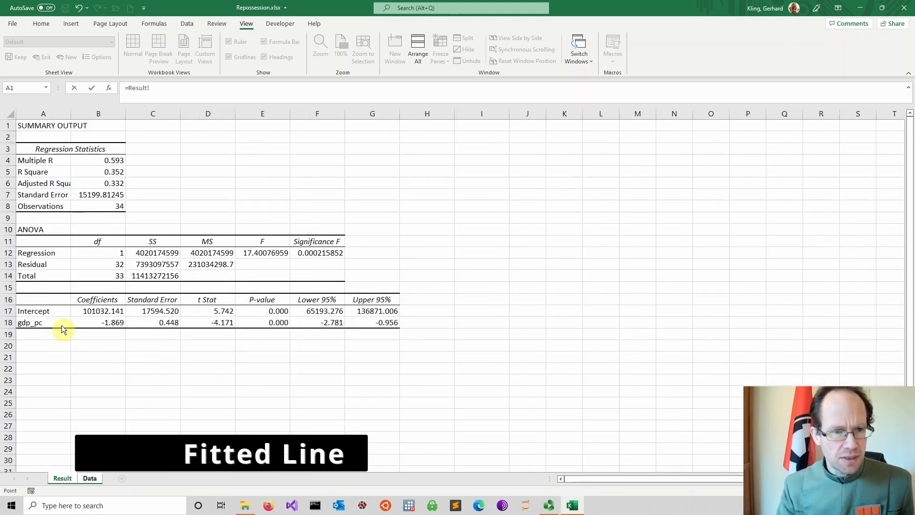
pyautogui.click(98, 315)
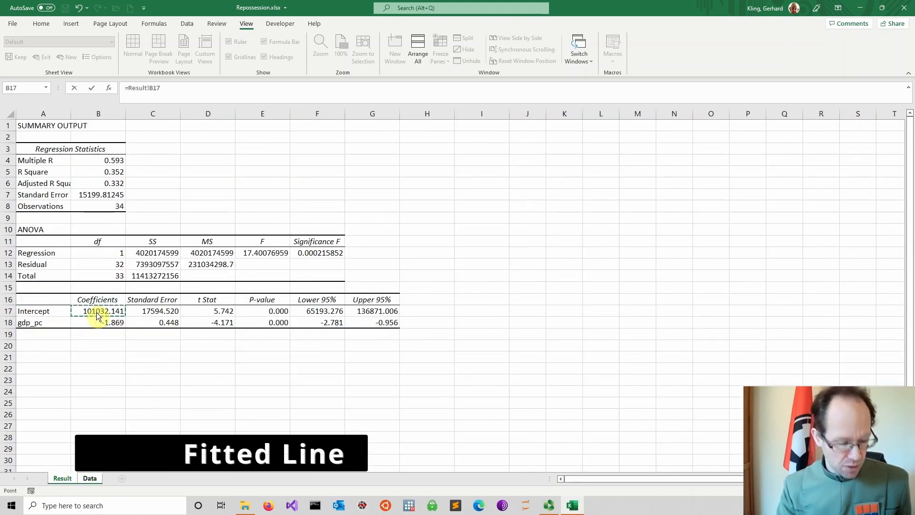
pyautogui.press('F4')
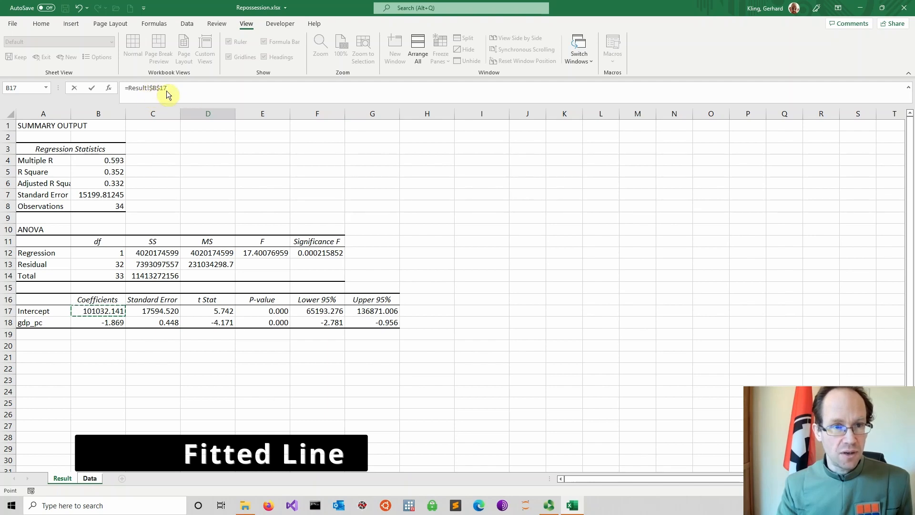
pyautogui.press('F2')
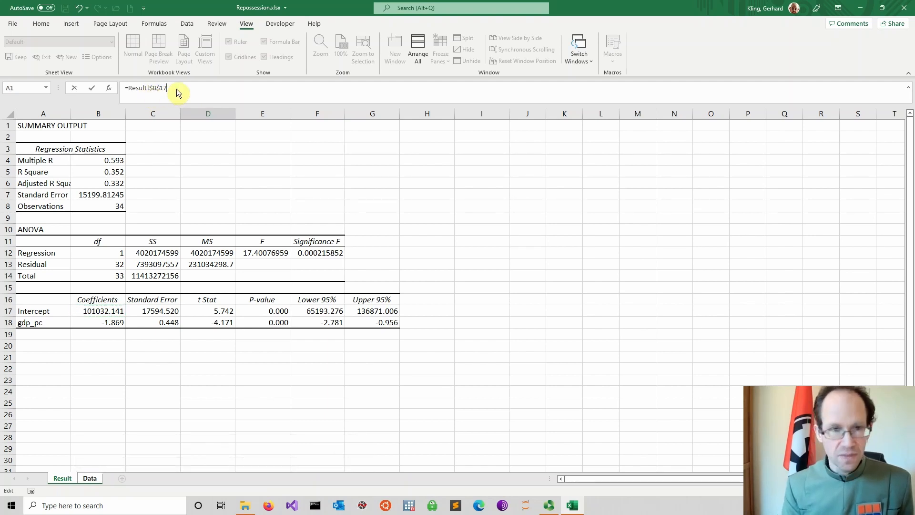
pyautogui.click(97, 324)
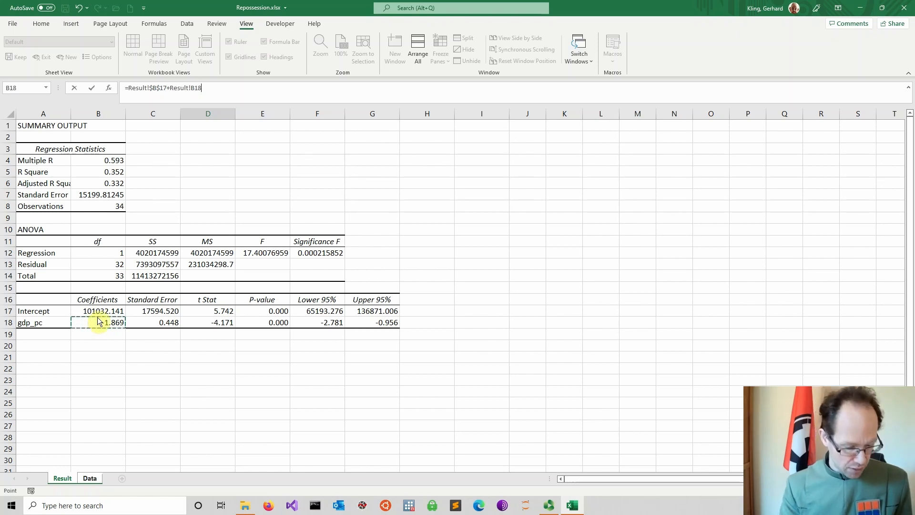
pyautogui.press('F4')
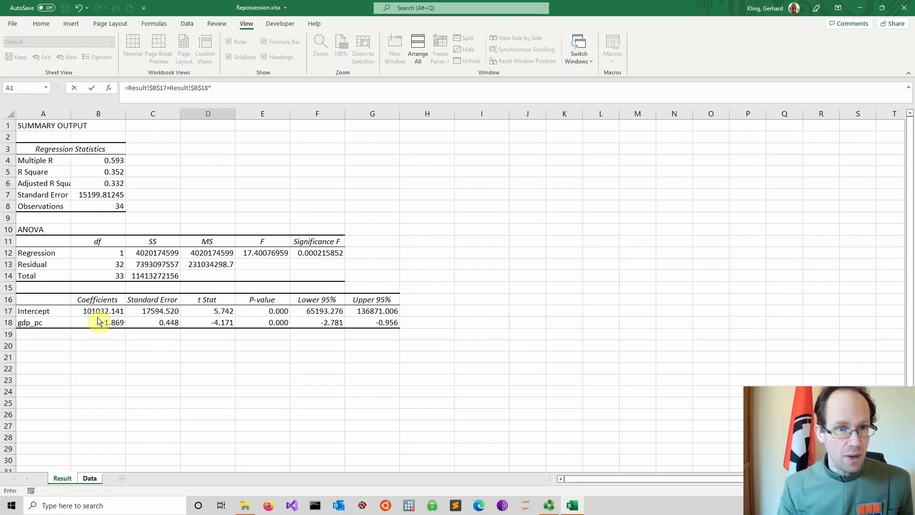
pyautogui.write('*')
pyautogui.click(86, 479)
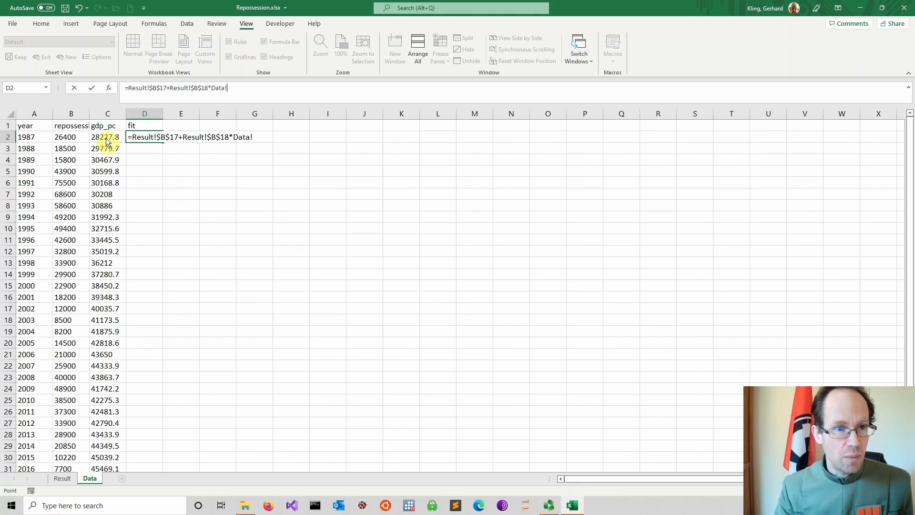
pyautogui.click(106, 139)
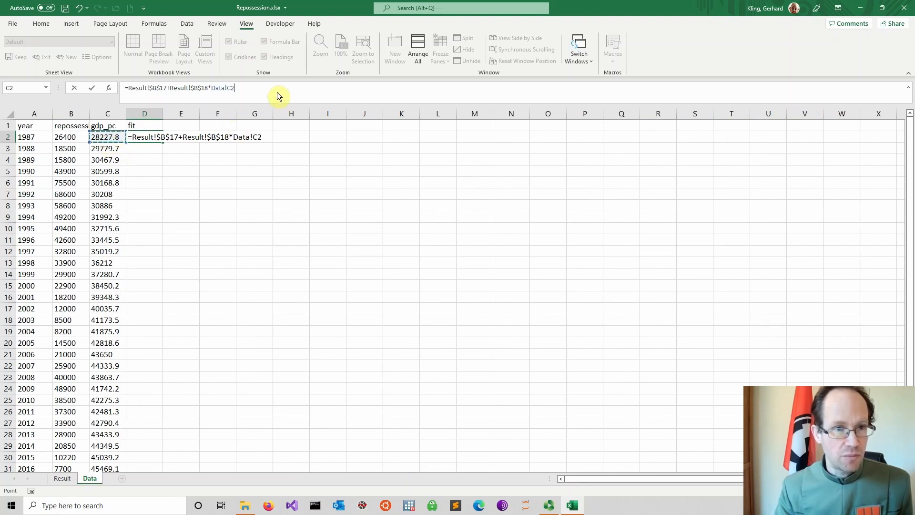
pyautogui.press('Return')
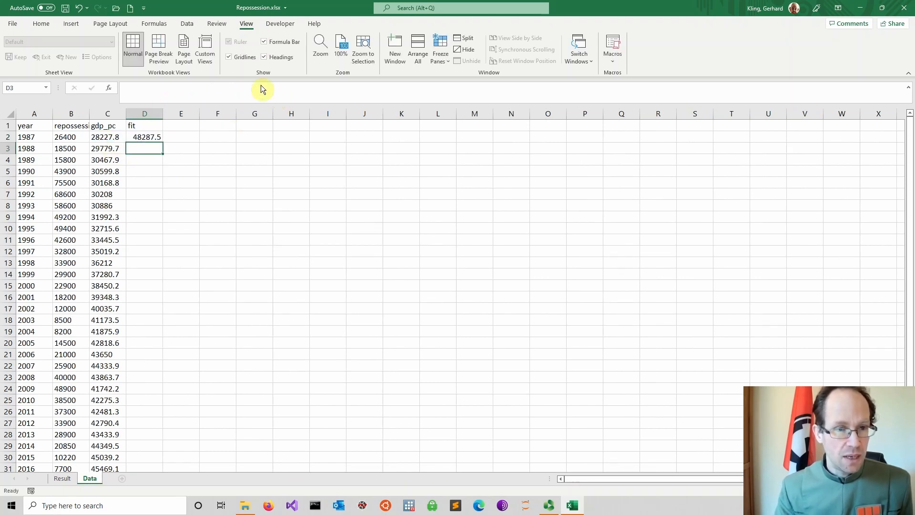
# Step: Fill the fitted-value formula from D2 down to the last data row
pyautogui.click(139, 138)
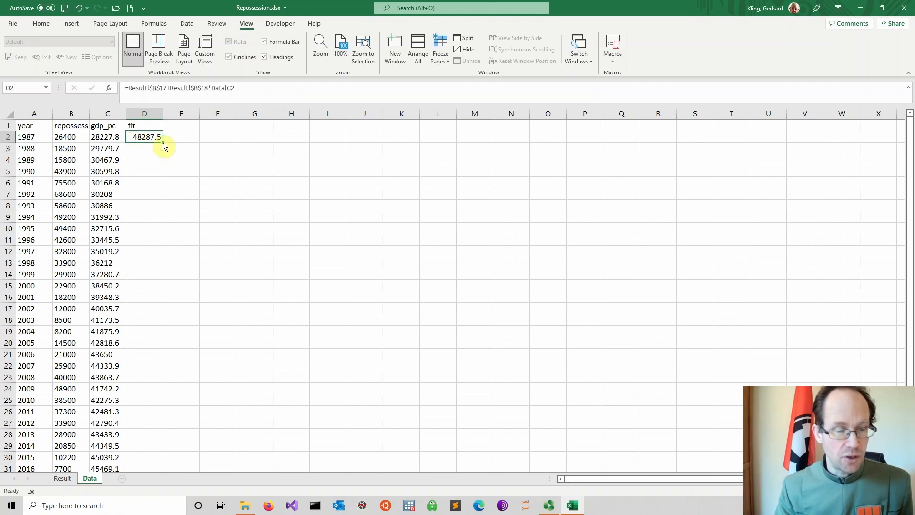
pyautogui.moveTo(163, 142); pyautogui.dragTo(158, 453)
pyautogui.scroll(2, 209, 286)
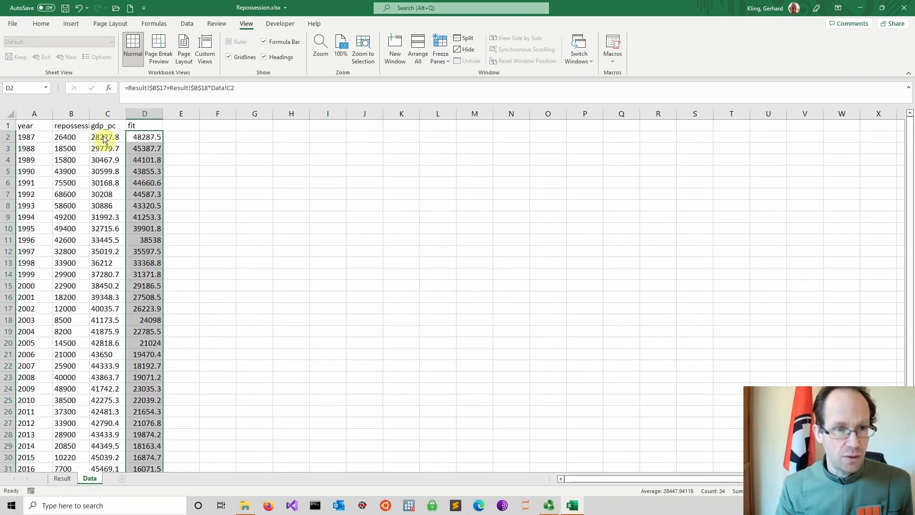
# Step: Copy the repossession column with its header from column B into column E, starting at E1
pyautogui.moveTo(70, 128); pyautogui.dragTo(71, 448)
pyautogui.hotkey('ctrl', 'c')
pyautogui.scroll(2, 209, 214)
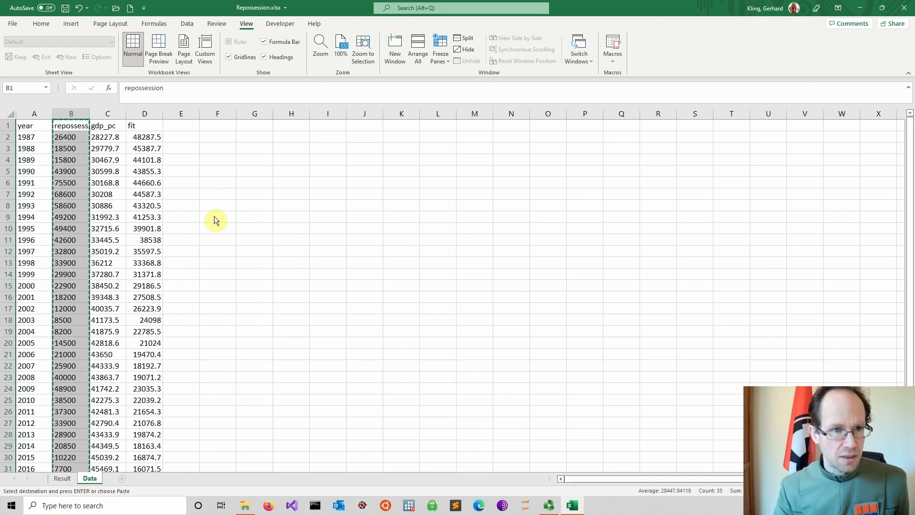
pyautogui.click(183, 126)
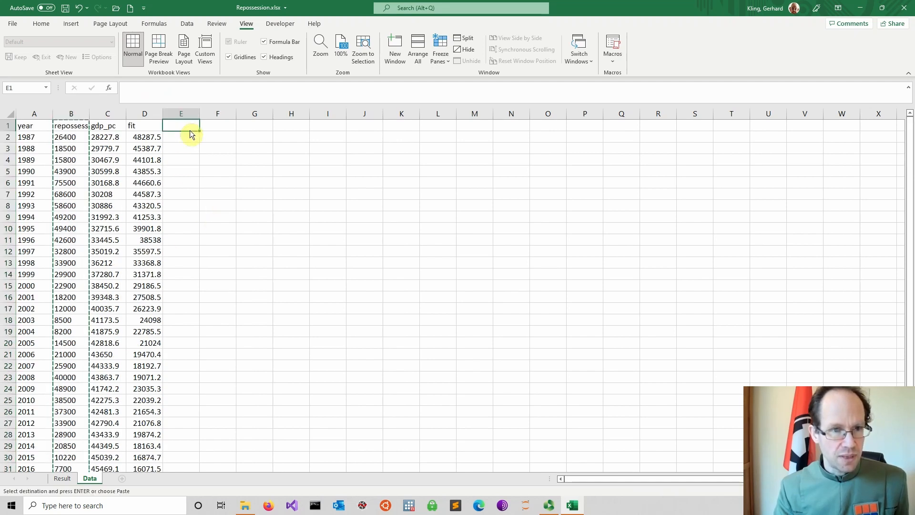
pyautogui.hotkey('ctrl', 'v')
pyautogui.click(270, 151)
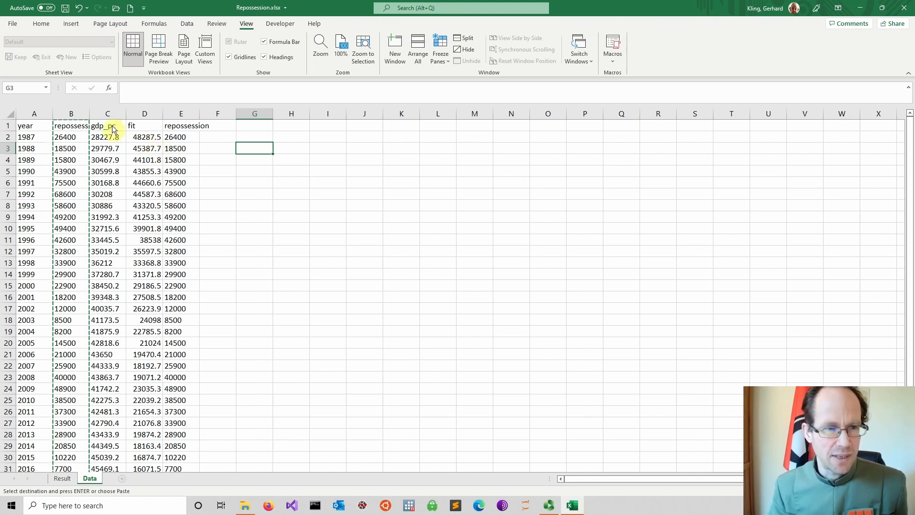
# Step: Insert a markers-only scatter chart of the gdp_pc, fit and repossession columns, and enlarge it beside the data
pyautogui.moveTo(109, 128); pyautogui.dragTo(179, 149)
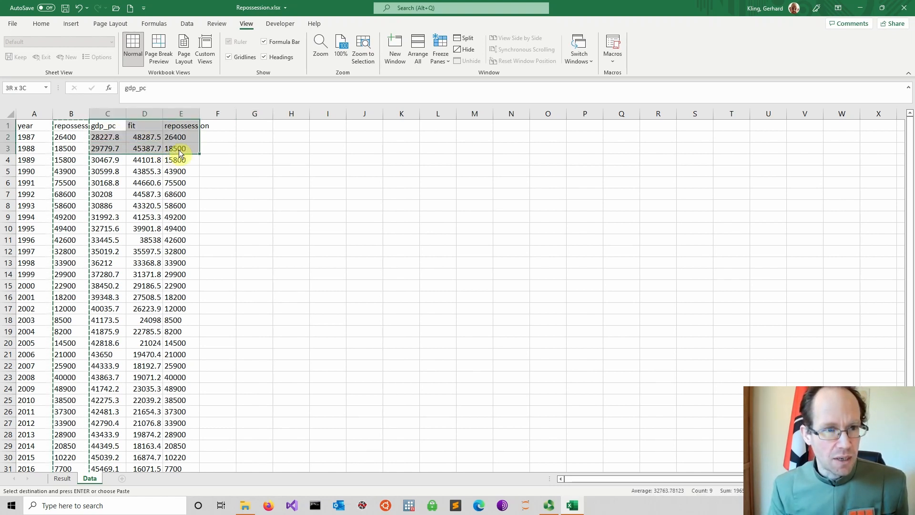
pyautogui.moveTo(179, 150); pyautogui.dragTo(178, 458)
pyautogui.scroll(2, 327, 280)
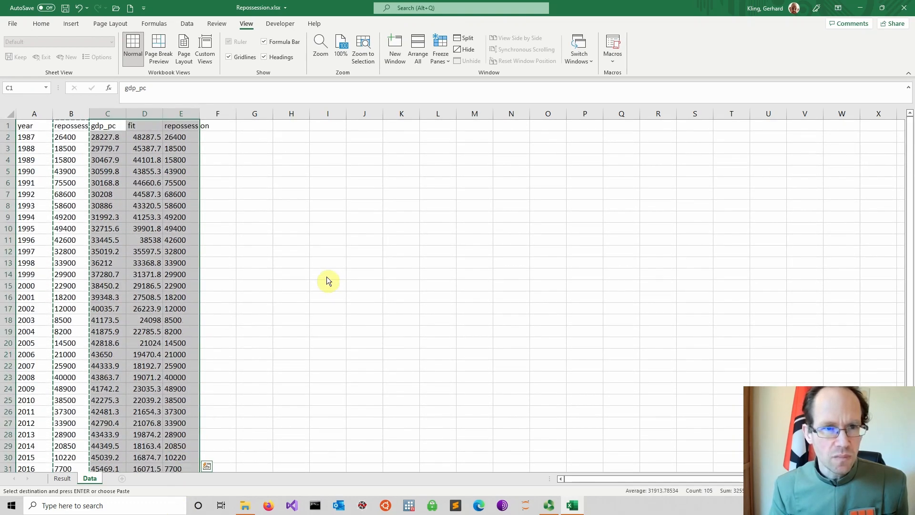
pyautogui.click(73, 27)
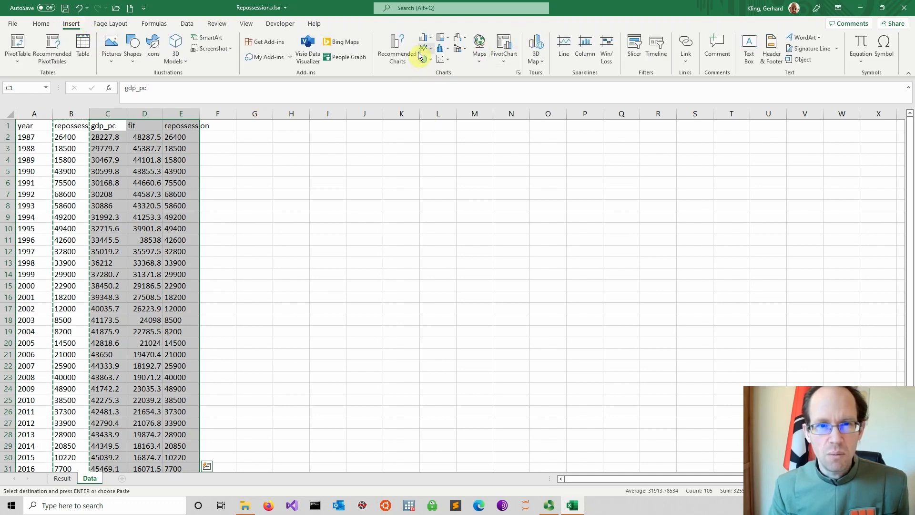
pyautogui.click(442, 66)
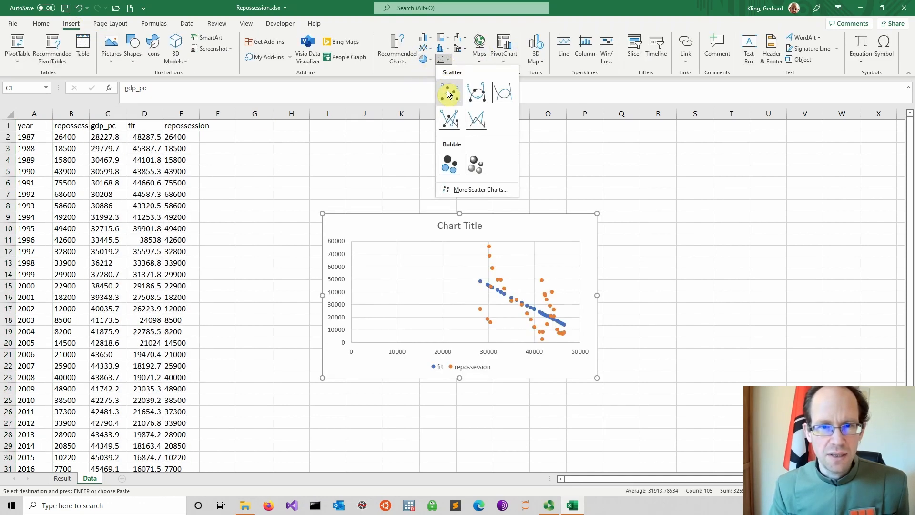
pyautogui.click(448, 94)
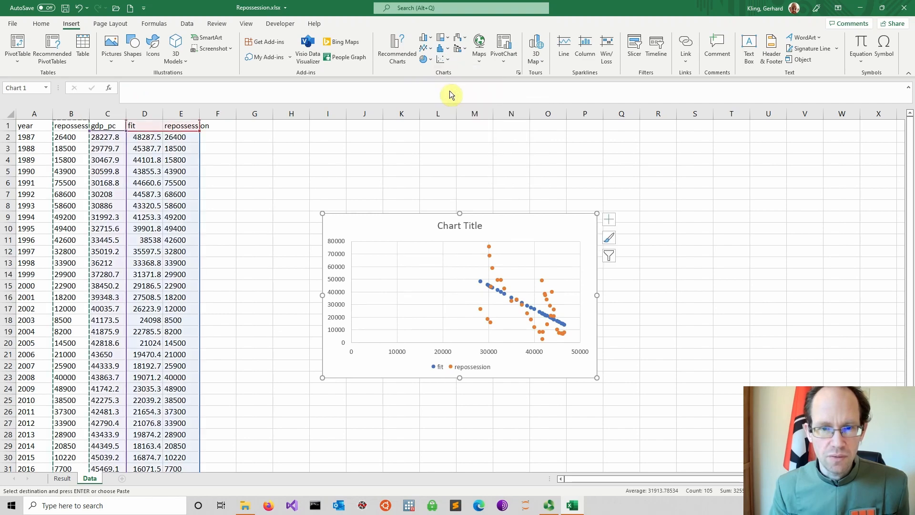
pyautogui.moveTo(416, 226); pyautogui.dragTo(374, 150)
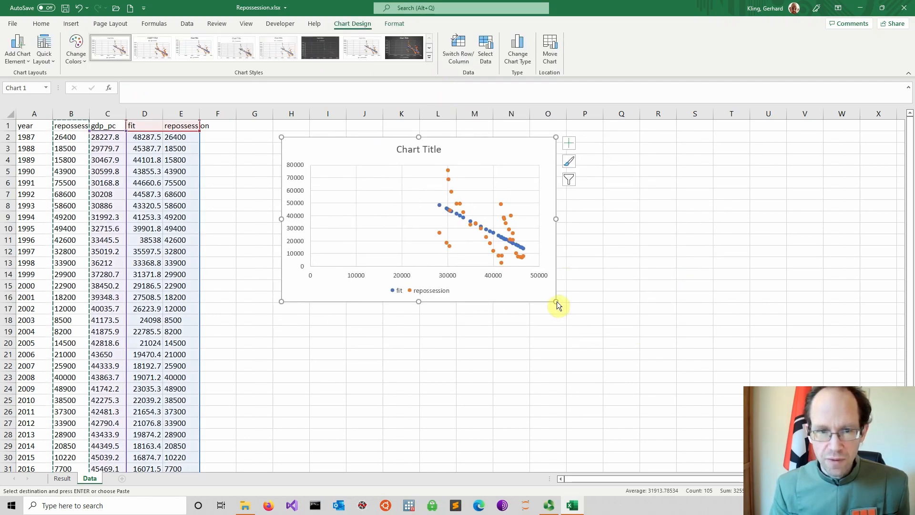
pyautogui.moveTo(556, 302); pyautogui.dragTo(697, 376)
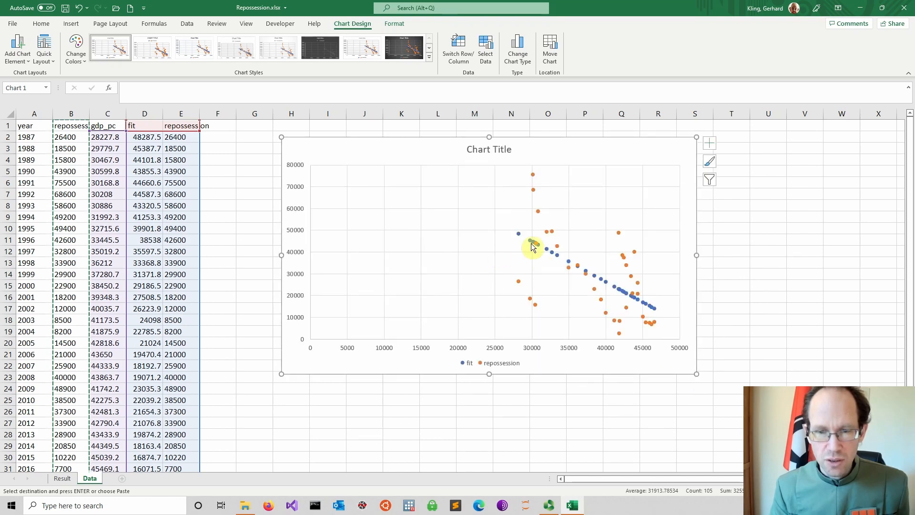
# Step: Set the minimum bound of the scatter chart's horizontal axis to 25000
pyautogui.rightClick(491, 352)
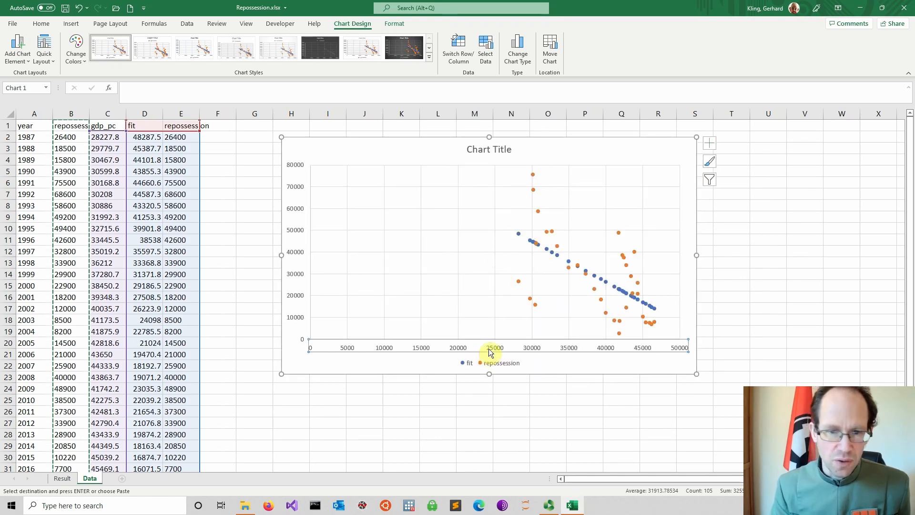
pyautogui.click(524, 468)
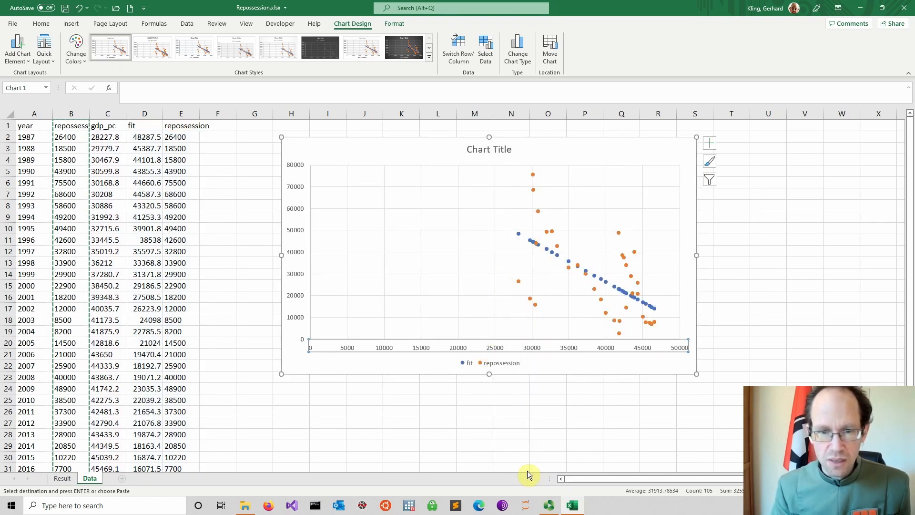
pyautogui.click(841, 197)
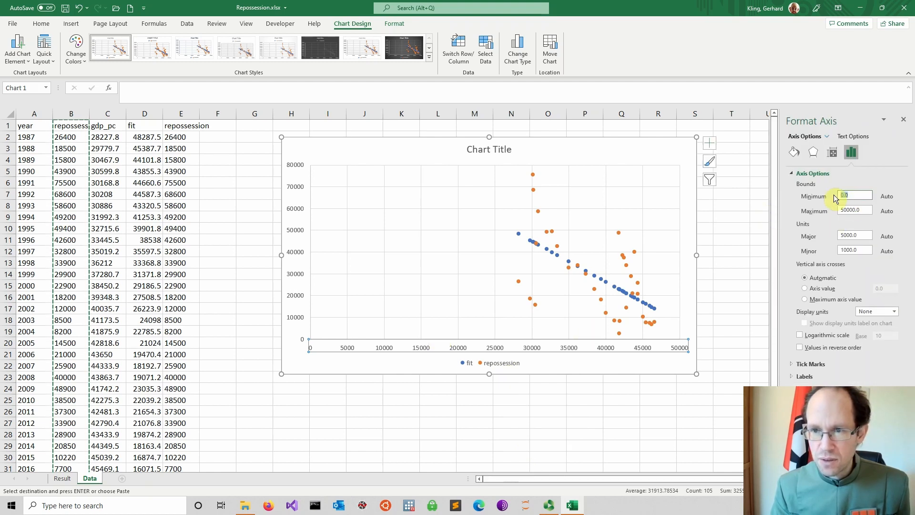
pyautogui.write('25000')
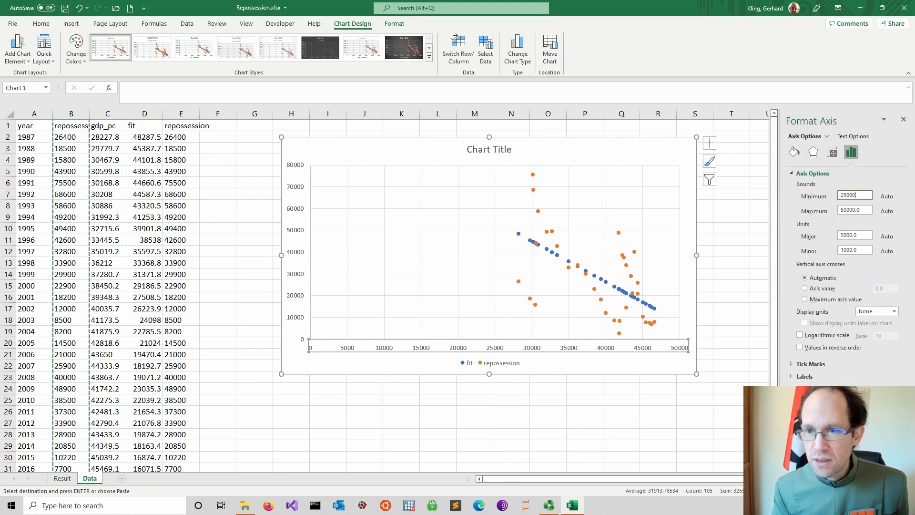
pyautogui.press('Return')
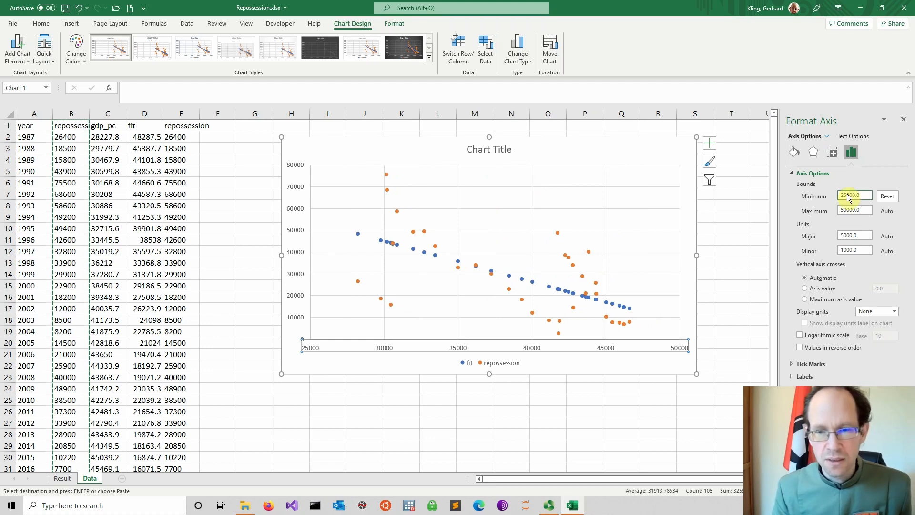
# Step: Format the fit series in the scatter chart with a solid connecting line
pyautogui.click(543, 274)
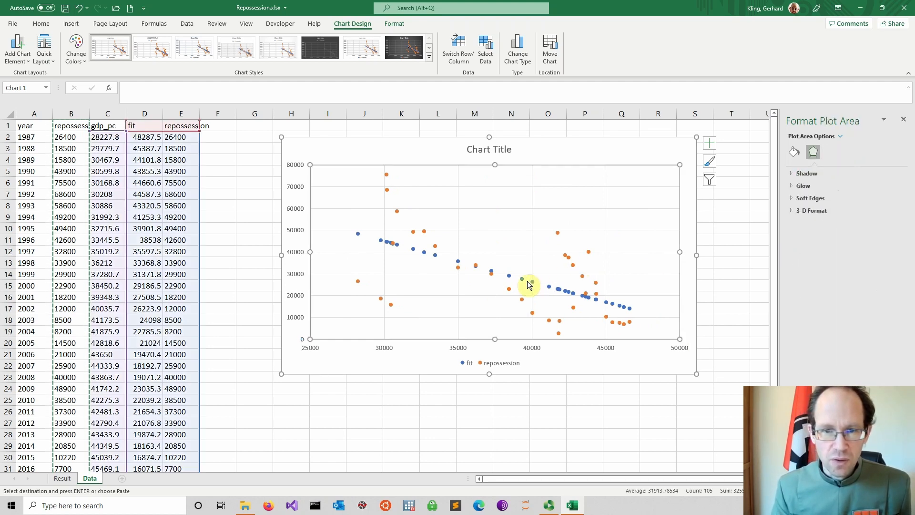
pyautogui.click(509, 278)
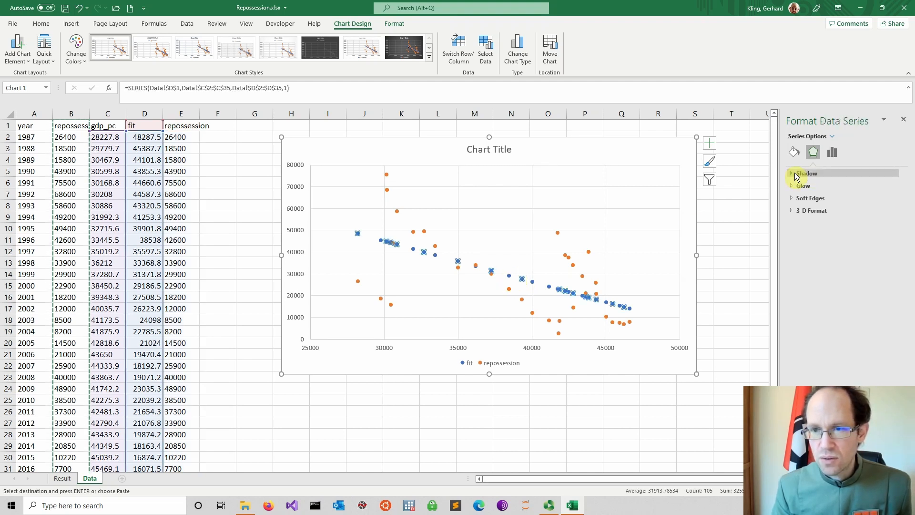
pyautogui.rightClick(523, 283)
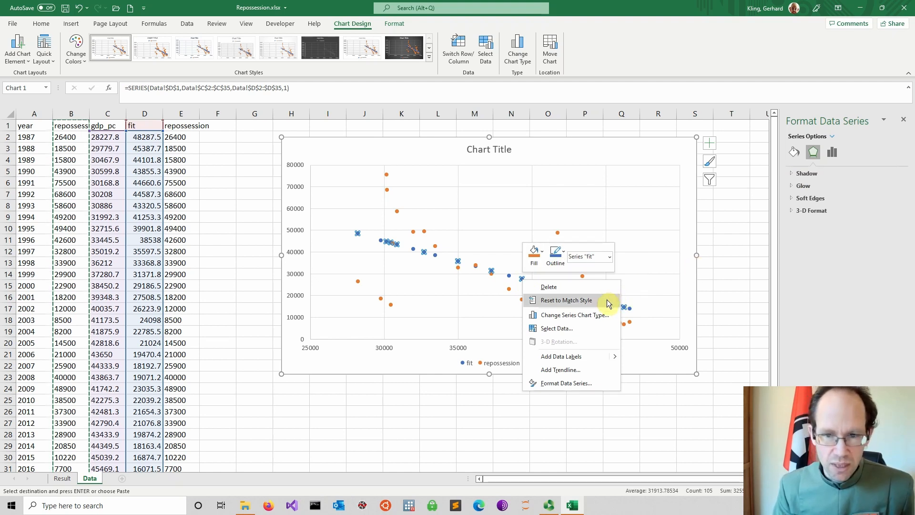
pyautogui.click(798, 173)
pyautogui.click(794, 153)
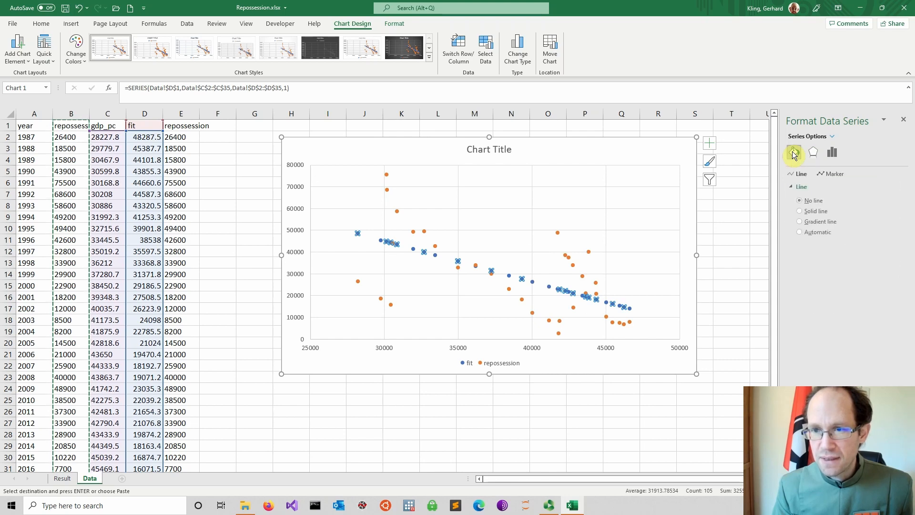
pyautogui.click(803, 211)
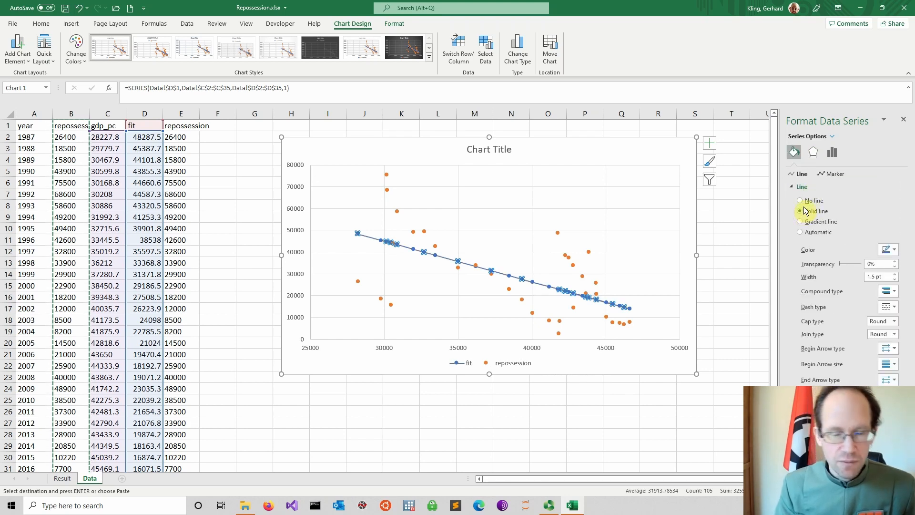
pyautogui.click(628, 413)
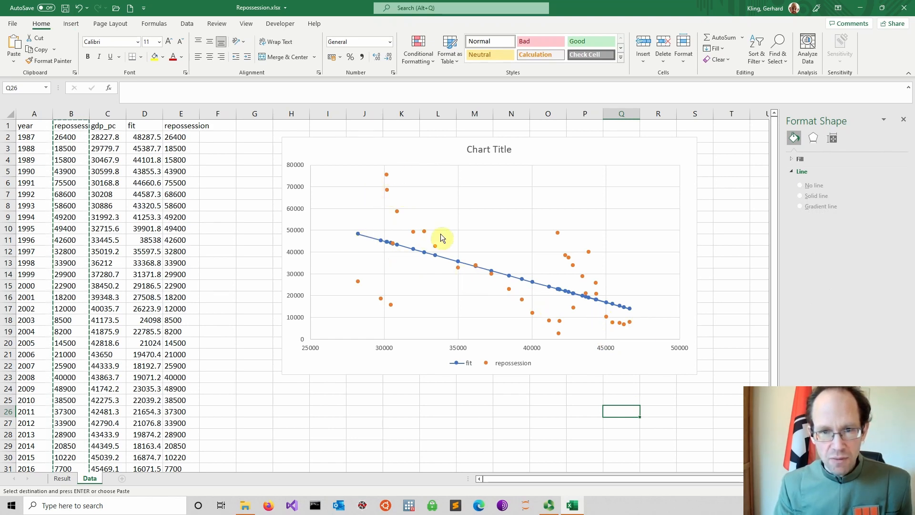
# Step: Enlarge the scatter chart slightly and change its title to "Regression model"
pyautogui.click(677, 366)
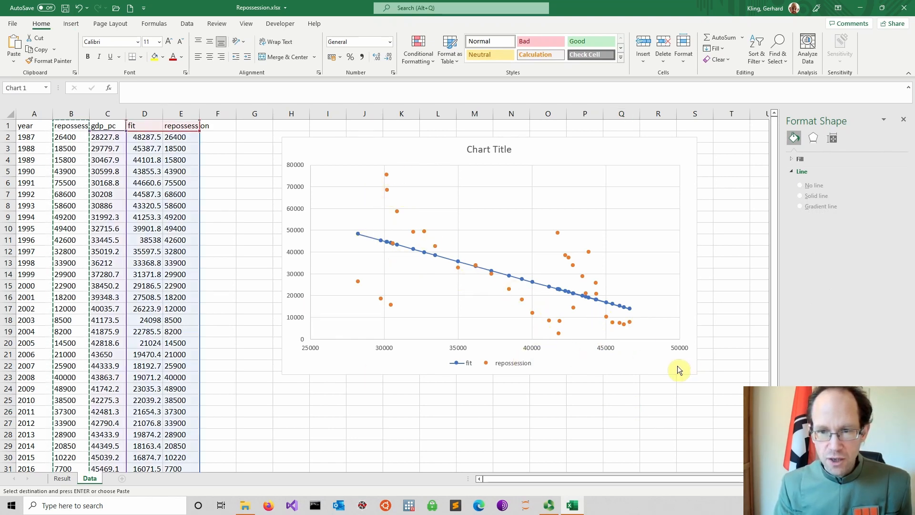
pyautogui.moveTo(699, 377); pyautogui.dragTo(733, 403)
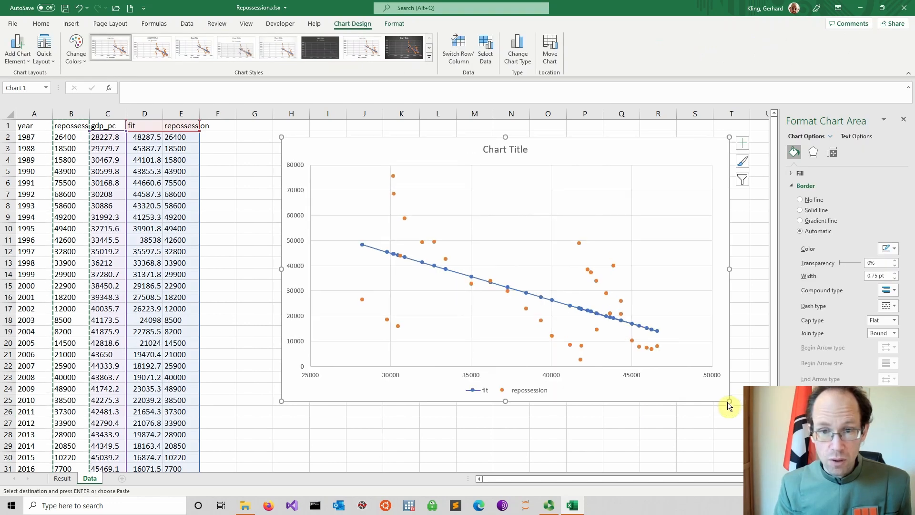
pyautogui.click(499, 150)
pyautogui.moveTo(483, 149); pyautogui.dragTo(522, 150)
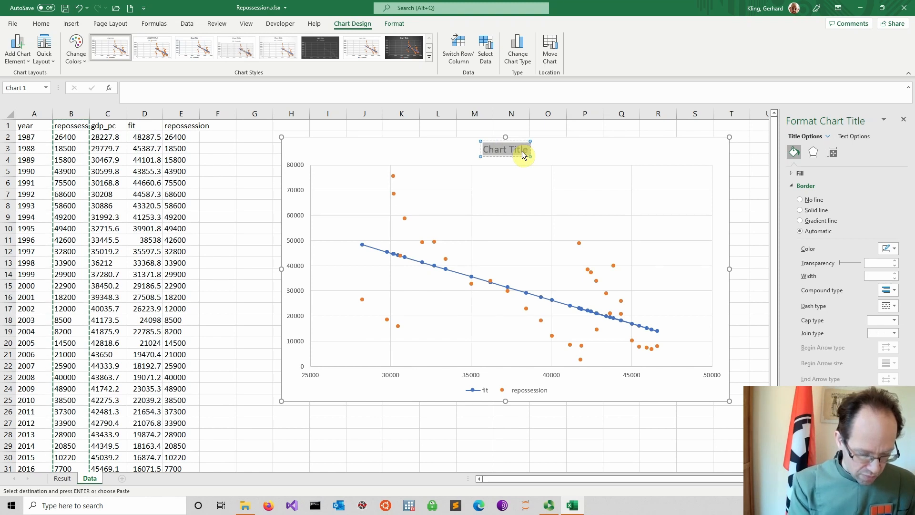
pyautogui.write('Regre')
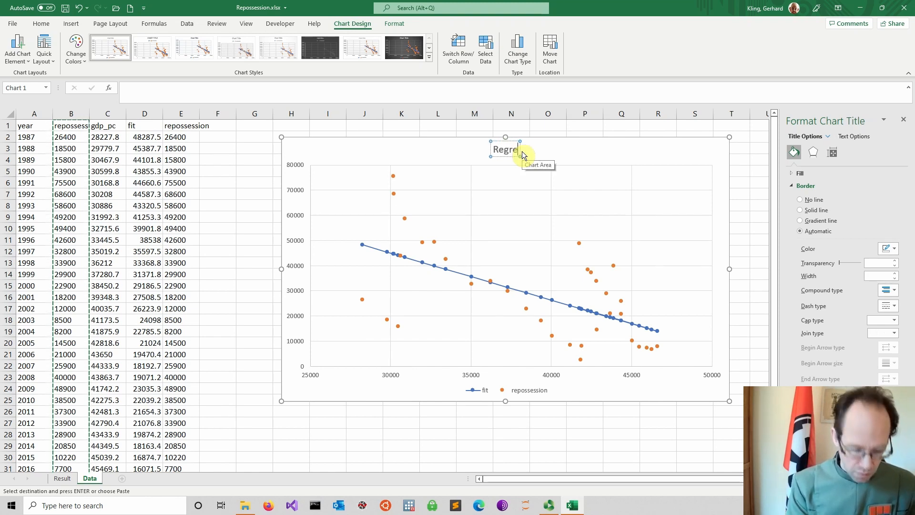
pyautogui.write('ssion model')
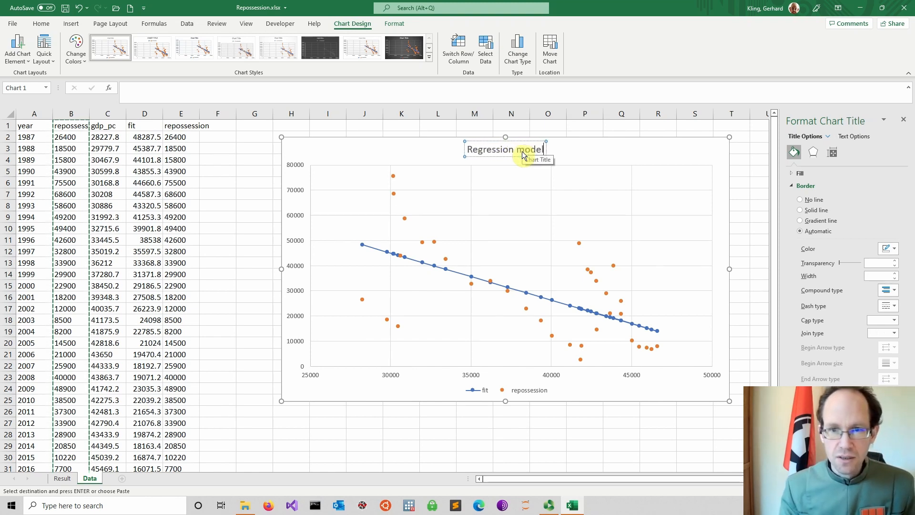
pyautogui.click(645, 156)
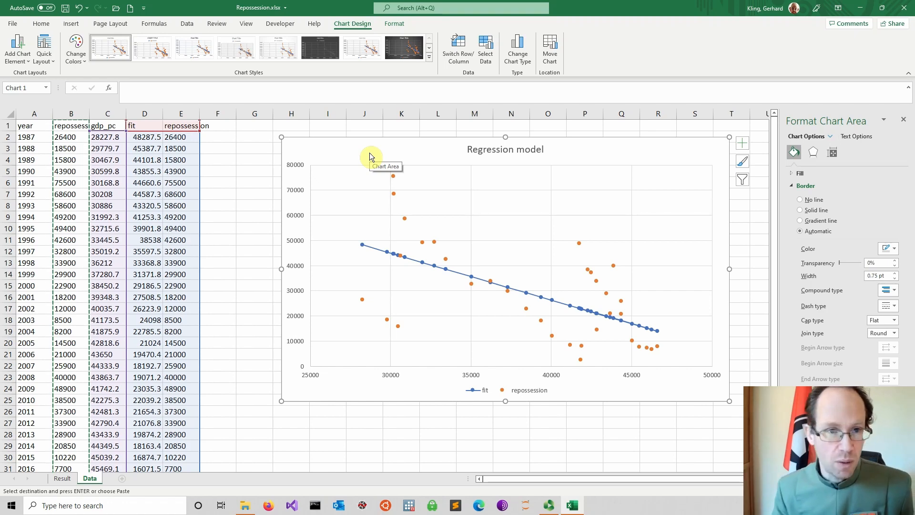
# Step: Enter the column header "residuals" in cell F1 of the Data sheet
pyautogui.click(230, 152)
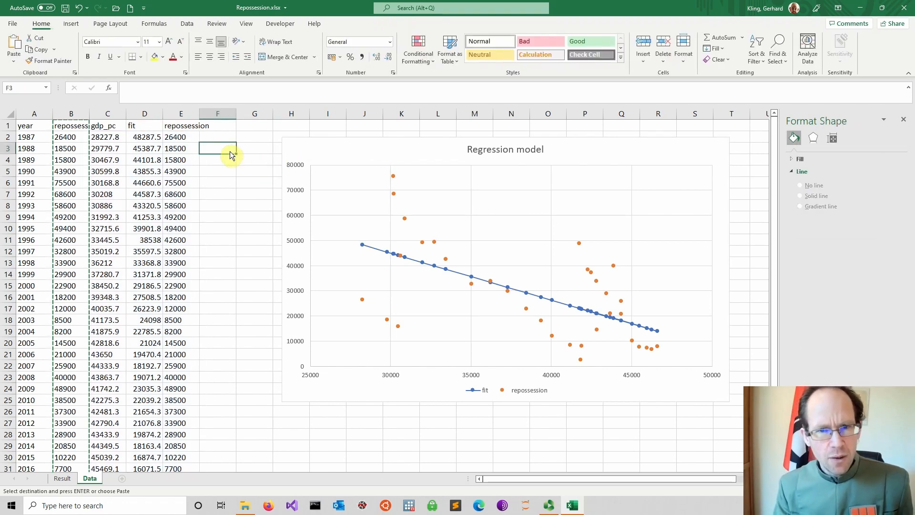
pyautogui.click(219, 127)
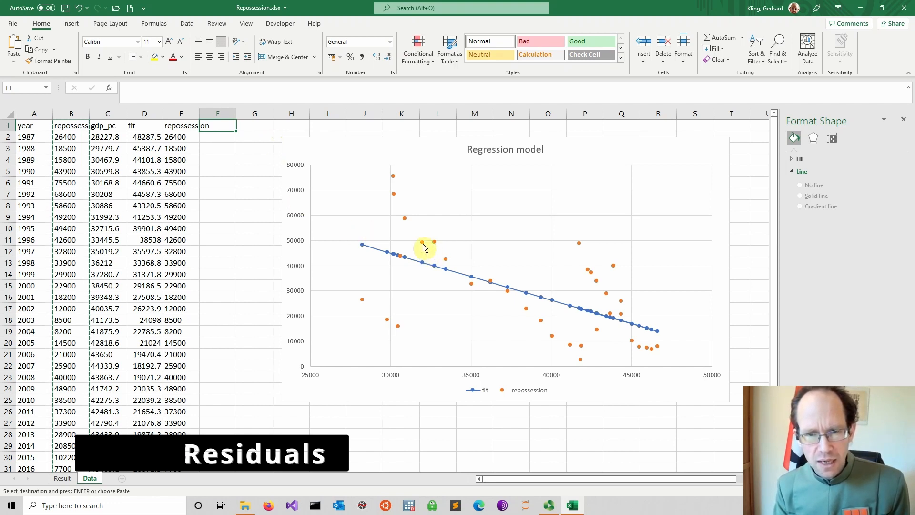
pyautogui.moveTo(423, 245)
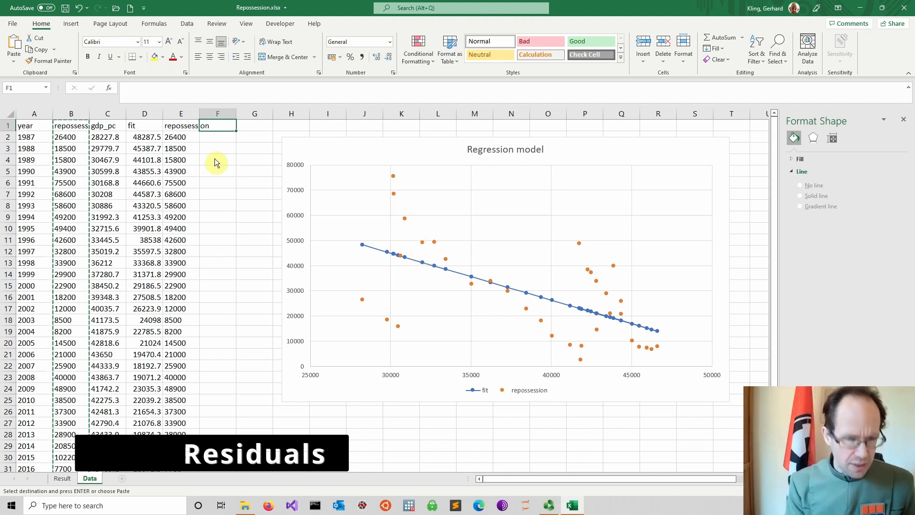
pyautogui.write('residua')
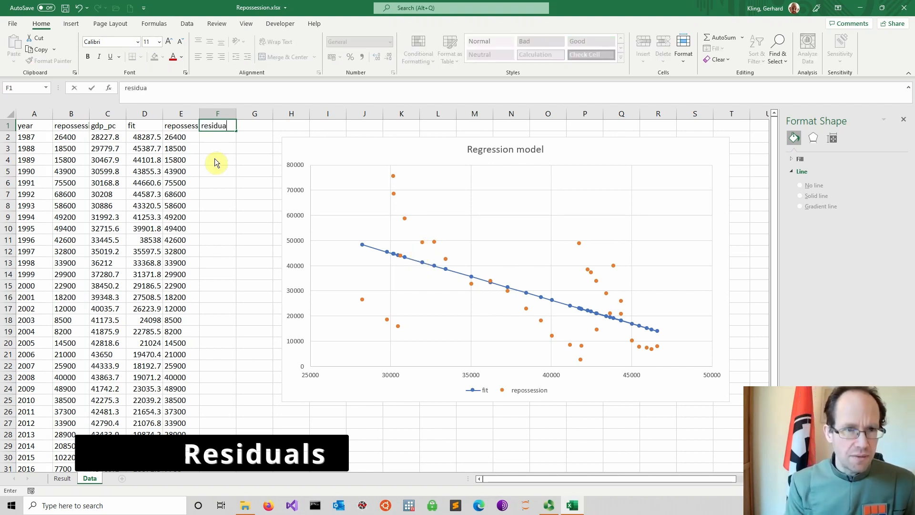
pyautogui.write('ls')
pyautogui.press('Return')
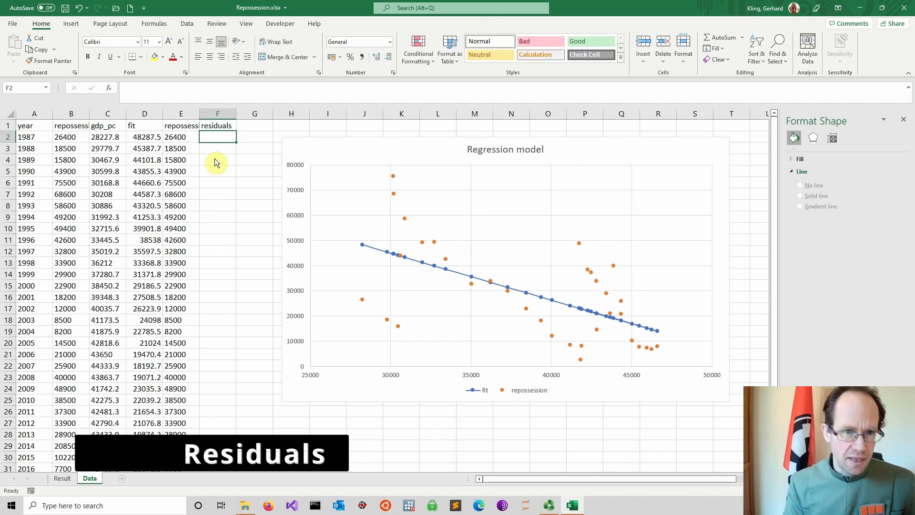
# Step: Enter the residual formula =E2-D2 in cell F2, subtracting the fitted value from the actual repossession
pyautogui.write('=')
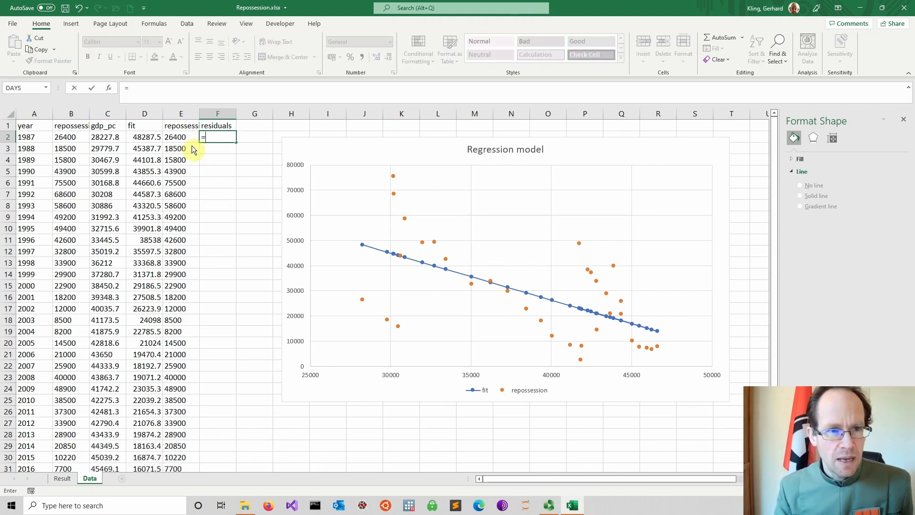
pyautogui.click(178, 140)
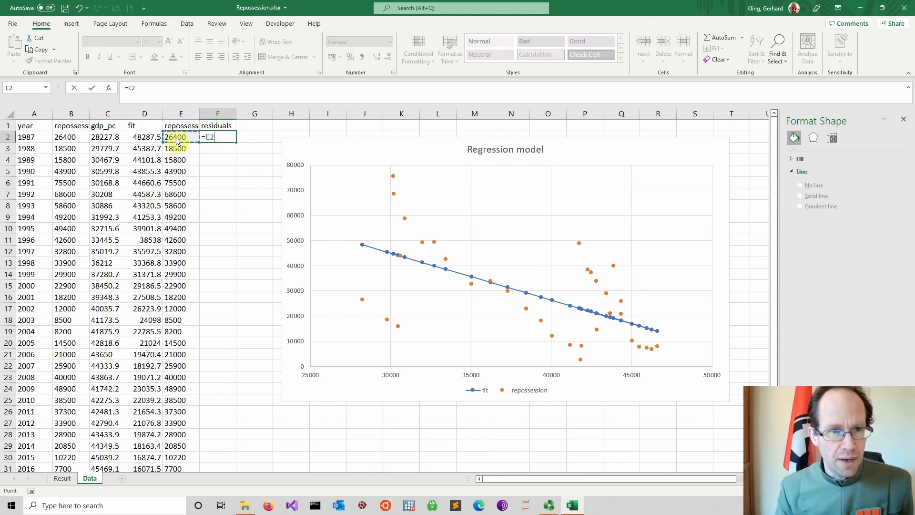
pyautogui.write('-')
pyautogui.click(142, 140)
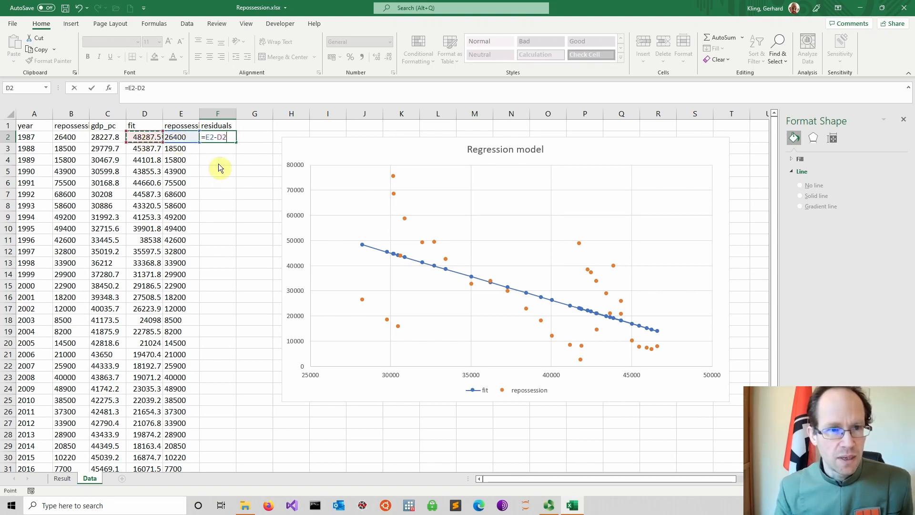
pyautogui.press('Return')
# Step: Fill the residual formula from F2 down to the last data row, F35
pyautogui.click(223, 141)
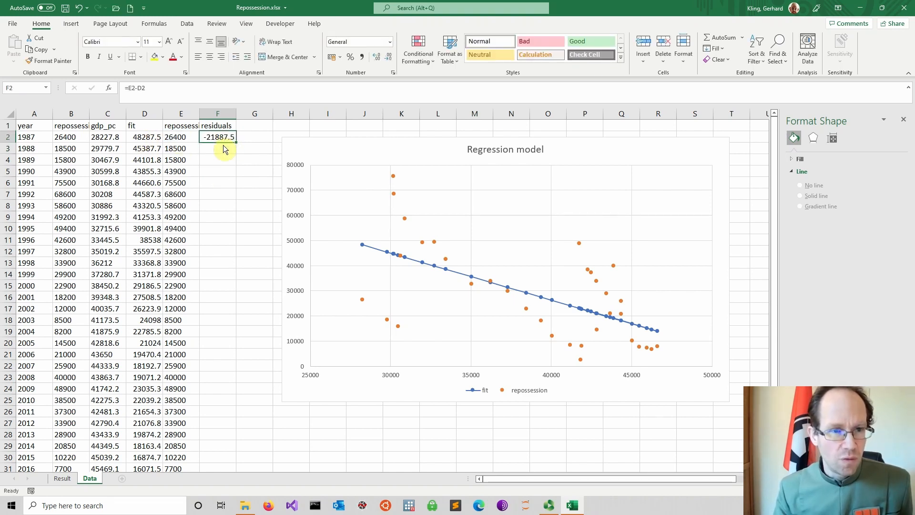
pyautogui.moveTo(236, 142); pyautogui.dragTo(231, 451)
pyautogui.click(299, 405)
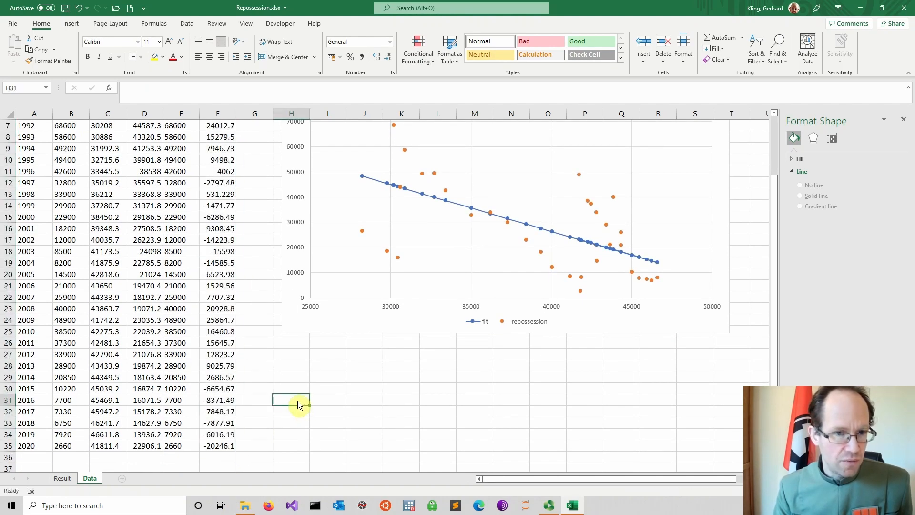
pyautogui.scroll(2, 296, 400)
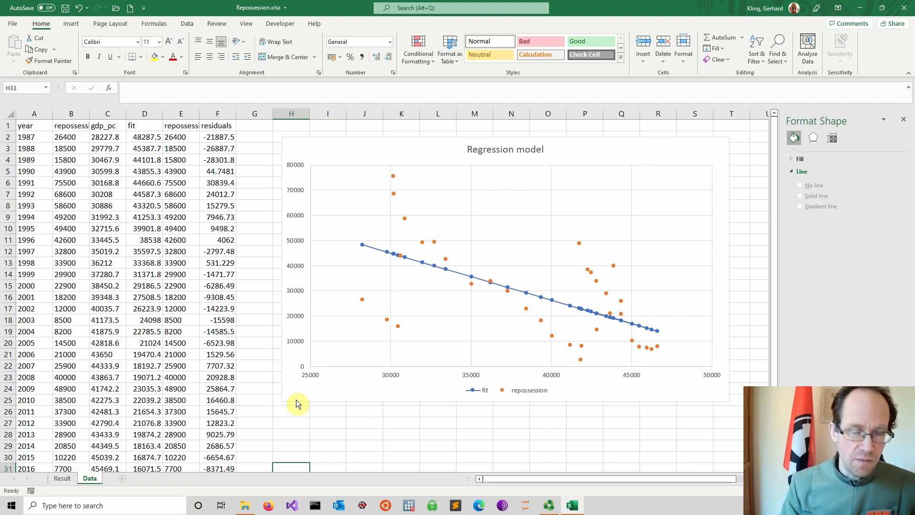
pyautogui.click(299, 413)
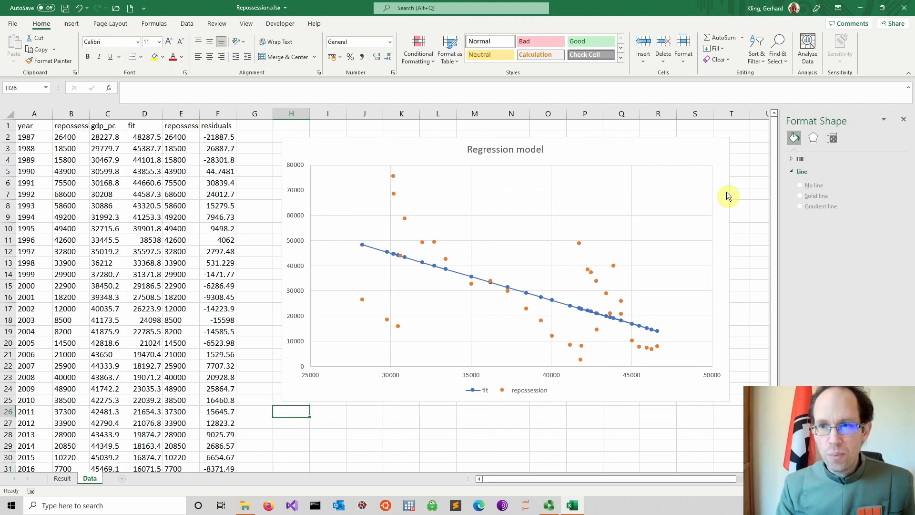
# Step: Create a Data Analysis histogram of the residuals in $F$2:$F$35 on a new worksheet, with Chart Output enabled
pyautogui.click(191, 24)
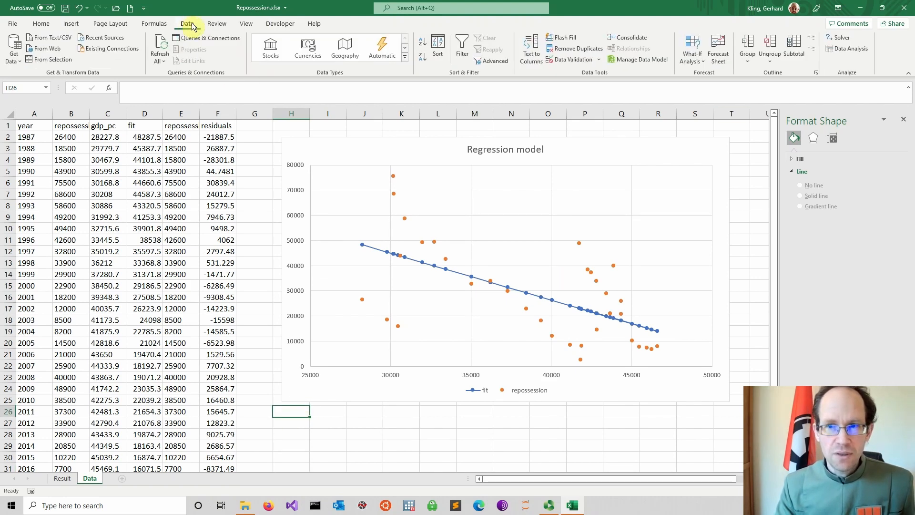
pyautogui.click(846, 49)
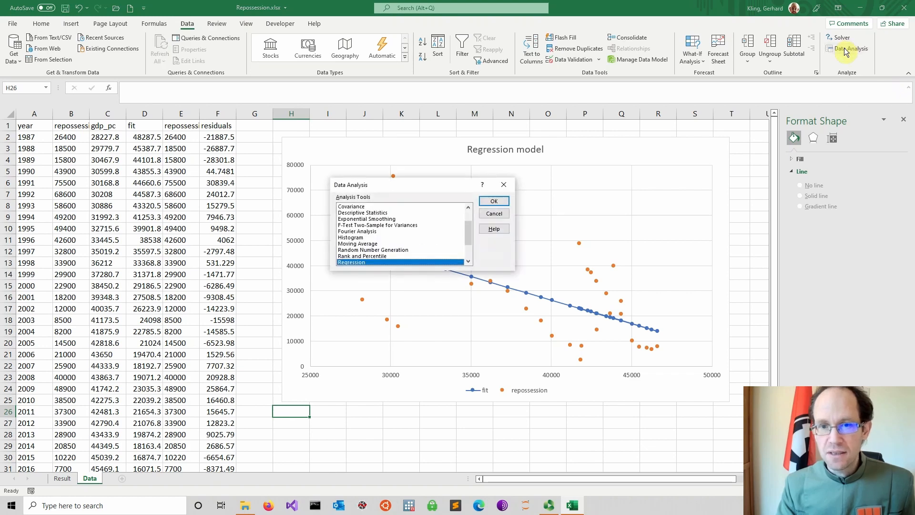
pyautogui.click(358, 237)
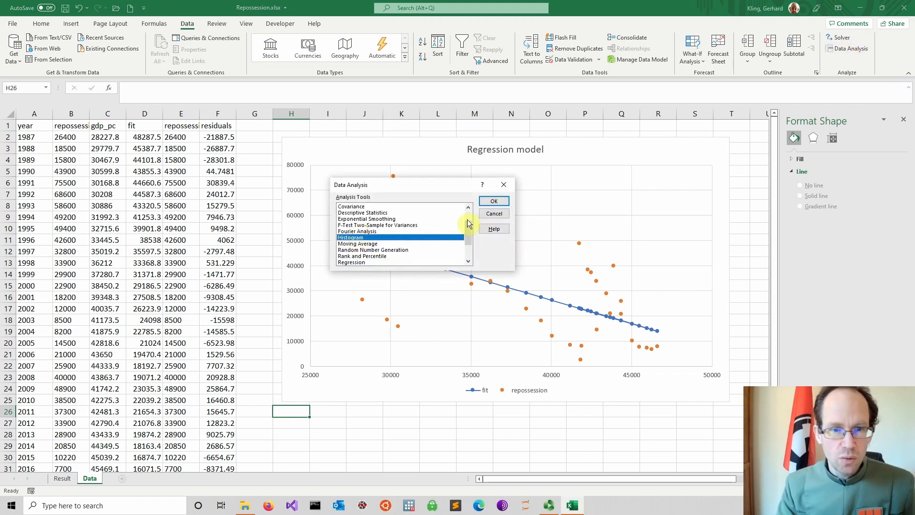
pyautogui.click(494, 200)
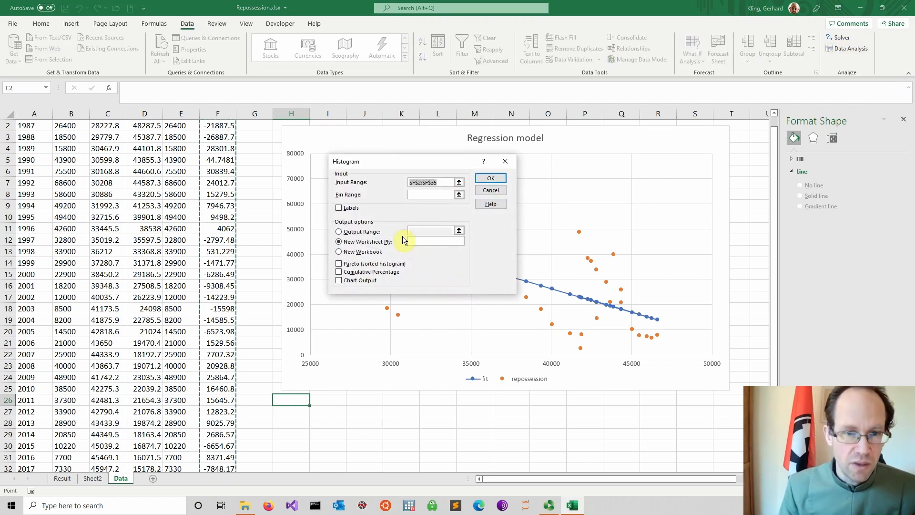
pyautogui.click(338, 281)
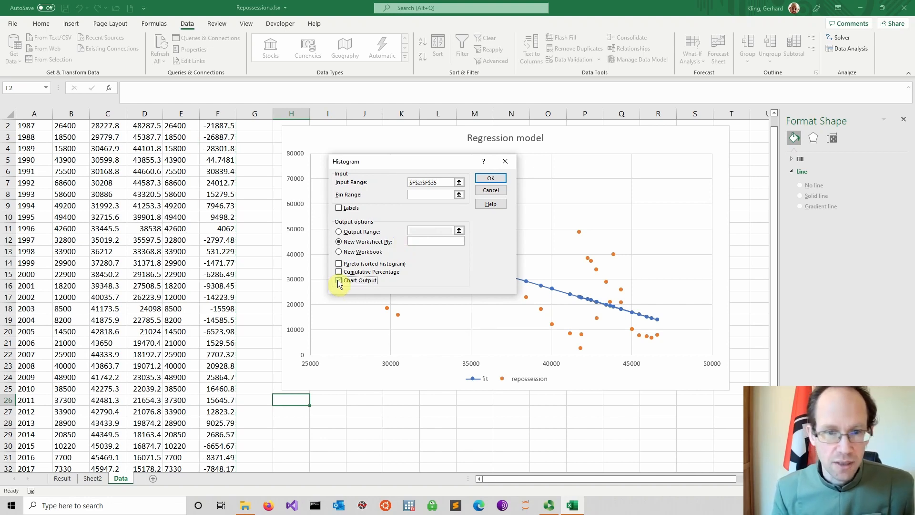
pyautogui.click(490, 178)
pyautogui.click(279, 215)
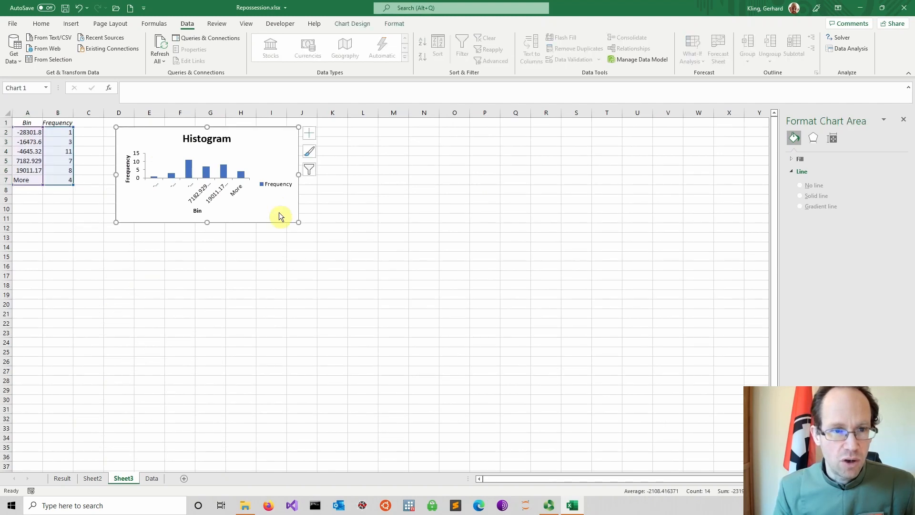
# Step: Enlarge the residuals histogram on Sheet3 so it extends to about column P and row 27
pyautogui.moveTo(299, 223); pyautogui.dragTo(486, 381)
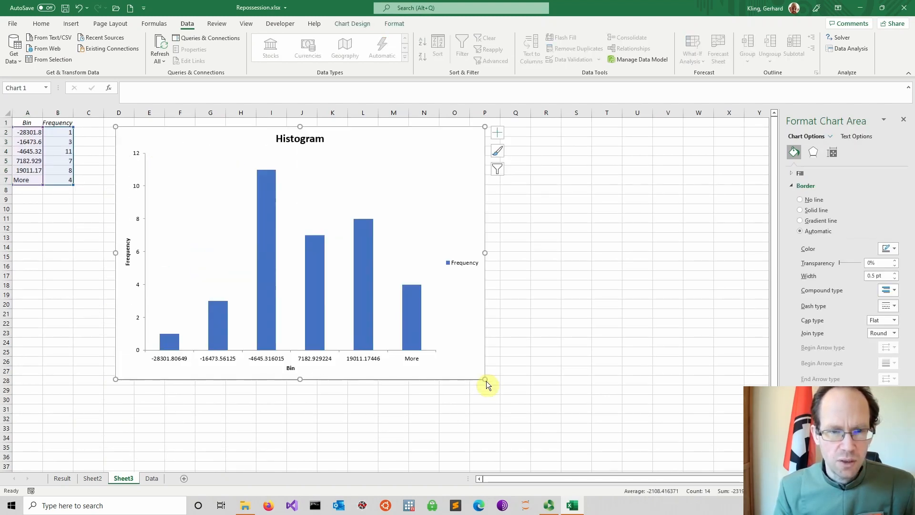
pyautogui.click(527, 320)
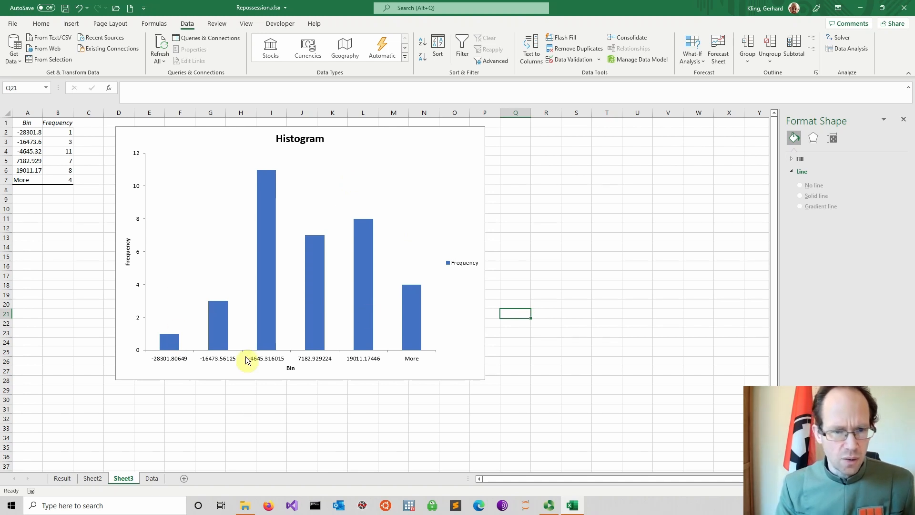
# Step: Check the regression summary on the Result sheet and return to the top of the Data sheet
pyautogui.click(64, 479)
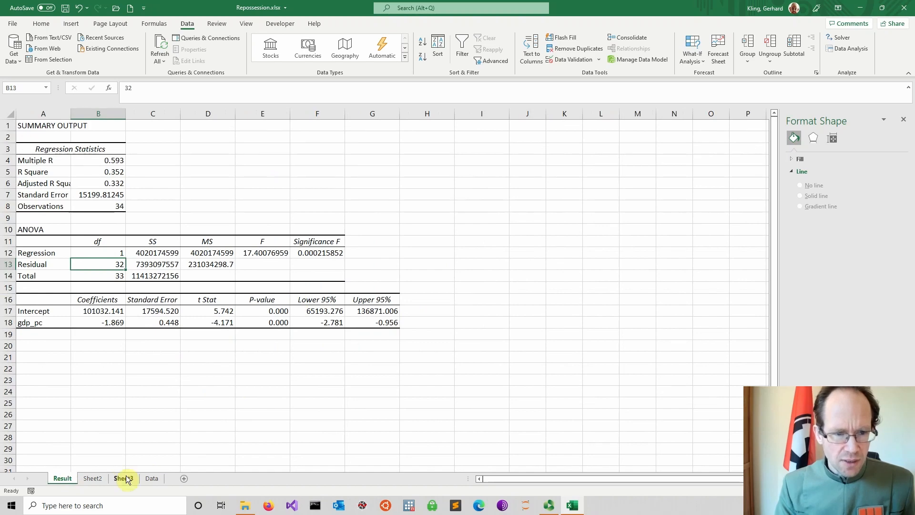
pyautogui.click(152, 478)
pyautogui.click(251, 414)
pyautogui.scroll(1, 262, 400)
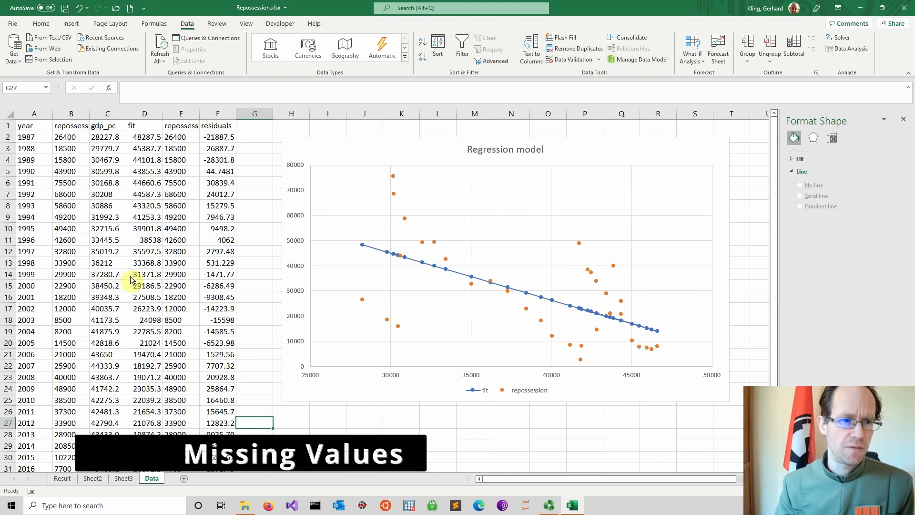
# Step: Clear the 2003 gdp_pc value in cell C18 of the Data sheet to create a missing value
pyautogui.click(105, 321)
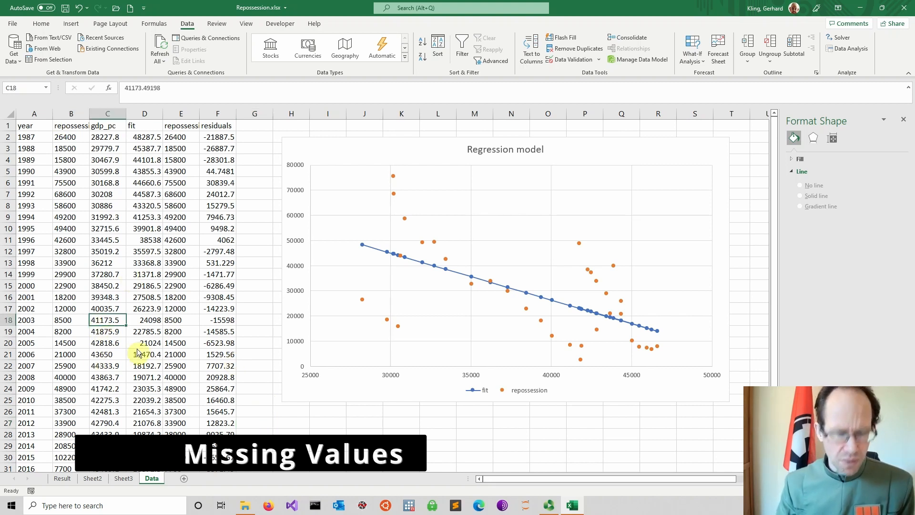
pyautogui.press('Delete')
pyautogui.press('Up')
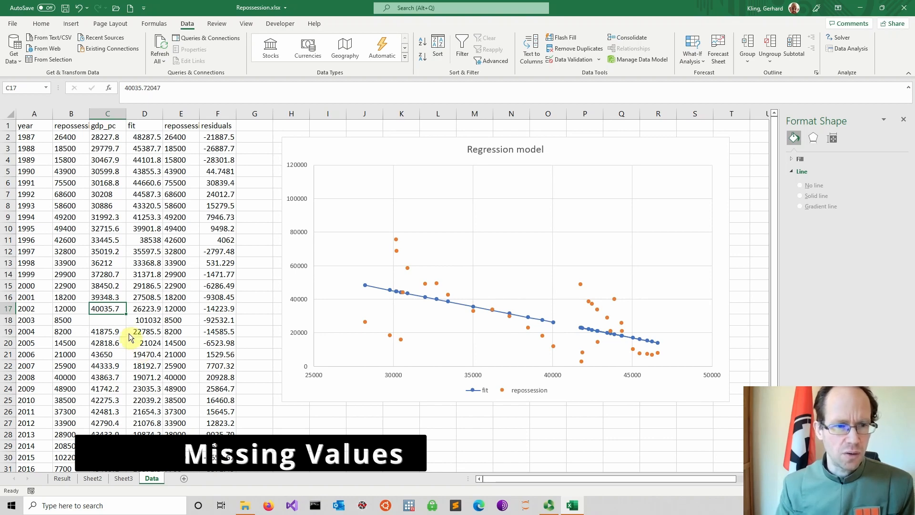
# Step: Look through the data rows and examine the 2003 observation in A18:C18 with its missing gdp_pc entry
pyautogui.scroll(-4, 104, 311)
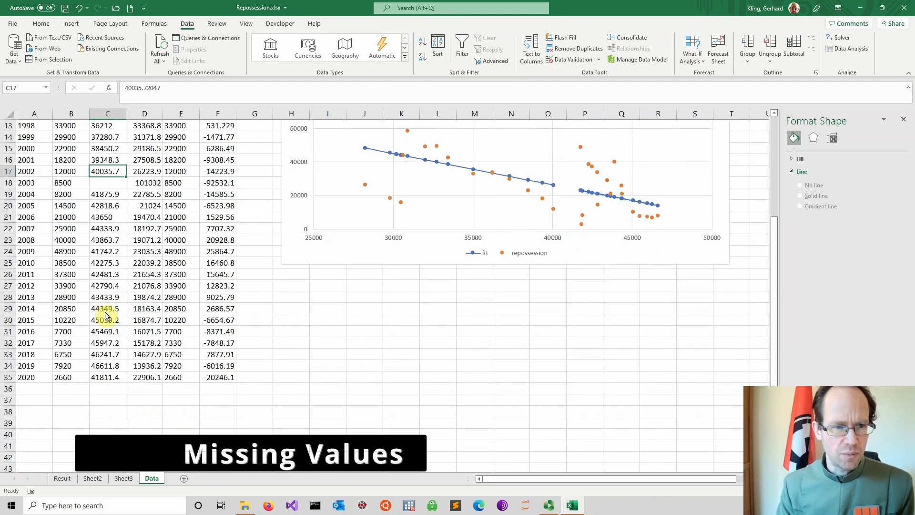
pyautogui.scroll(4, 105, 312)
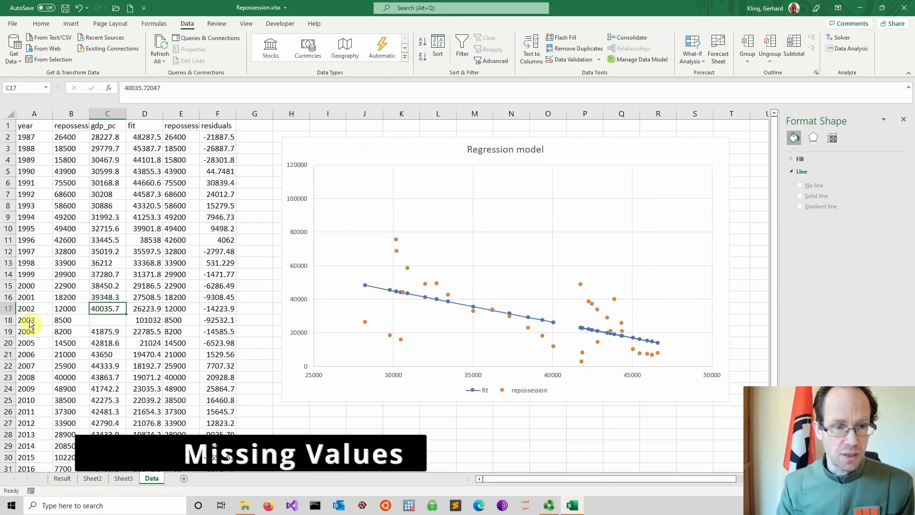
pyautogui.moveTo(67, 325); pyautogui.dragTo(123, 321)
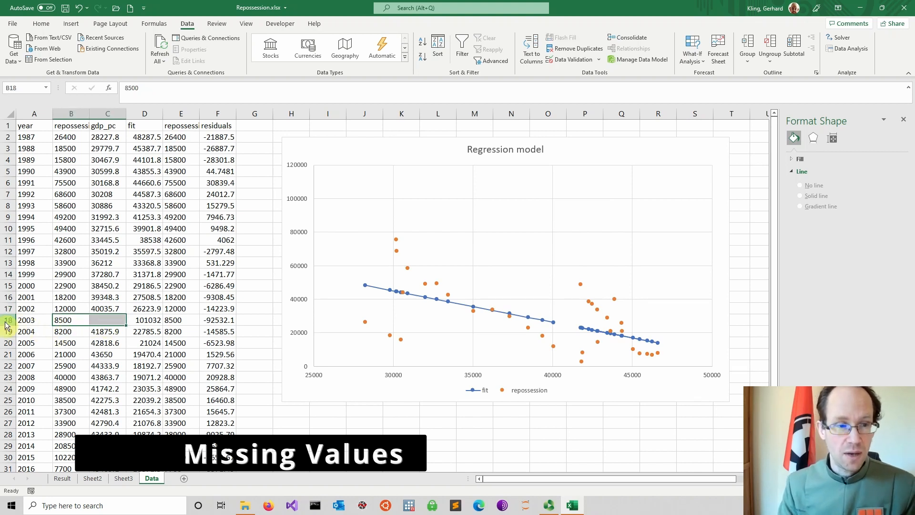
pyautogui.click(102, 320)
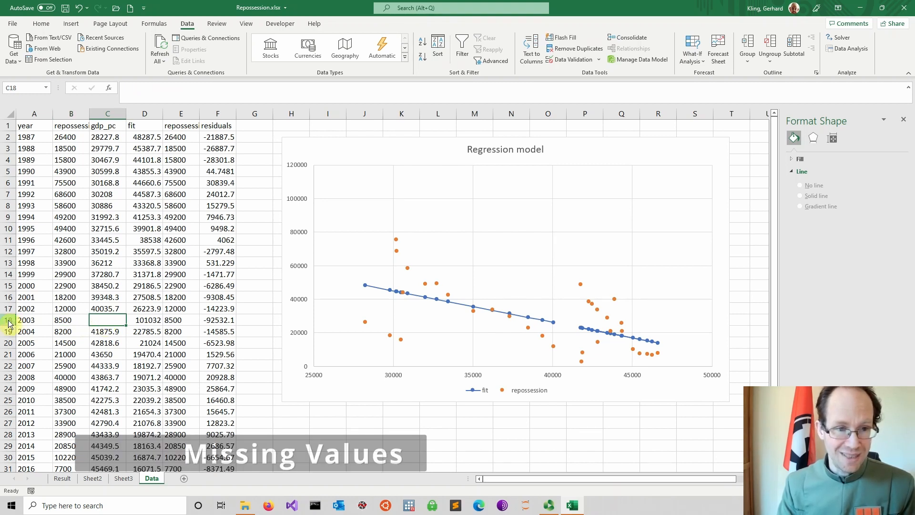
pyautogui.moveTo(48, 322); pyautogui.dragTo(98, 321)
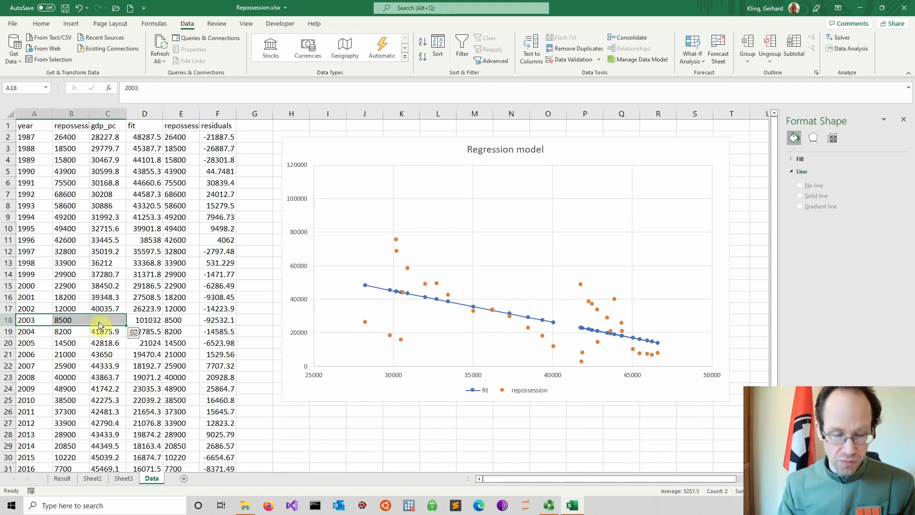
pyautogui.click(281, 410)
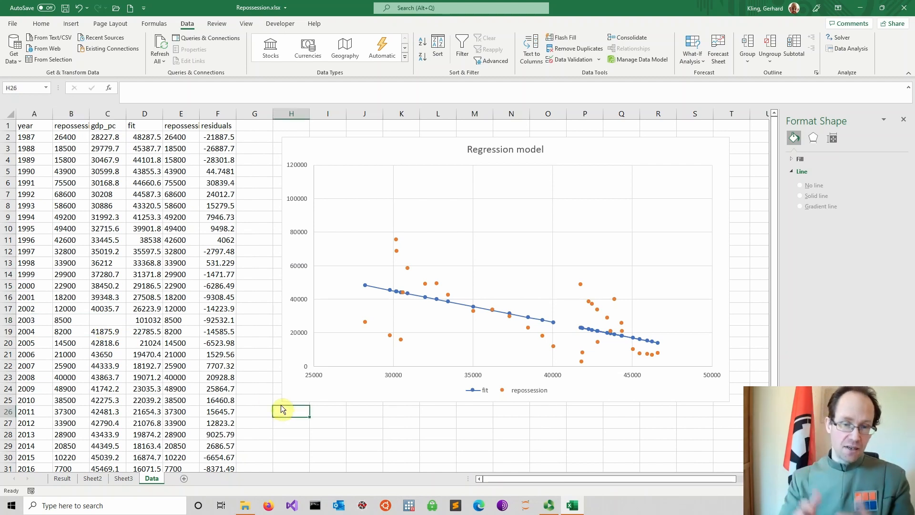